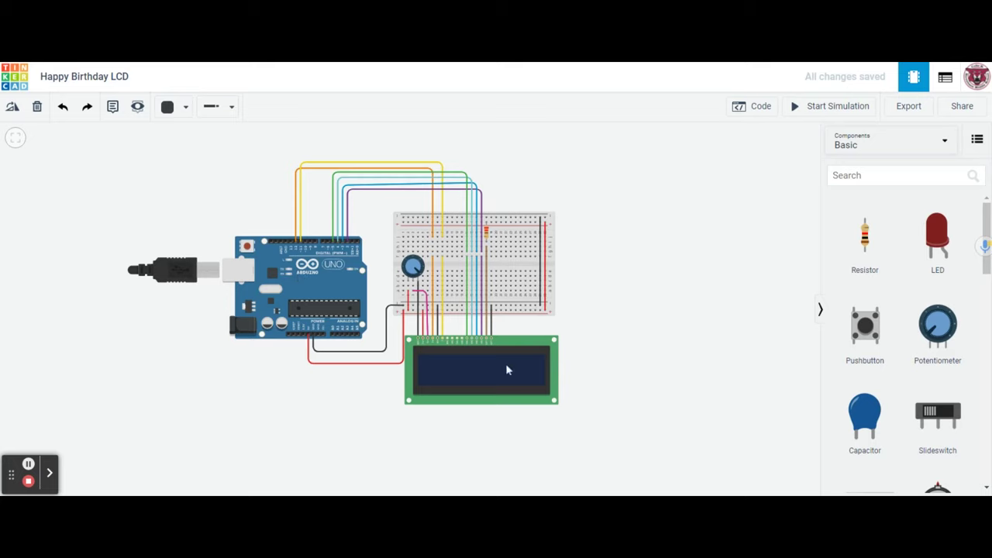
- Run the Happy Birthday LCD simulation to watch the scrolling message on the display, and stop it
click(795, 109)
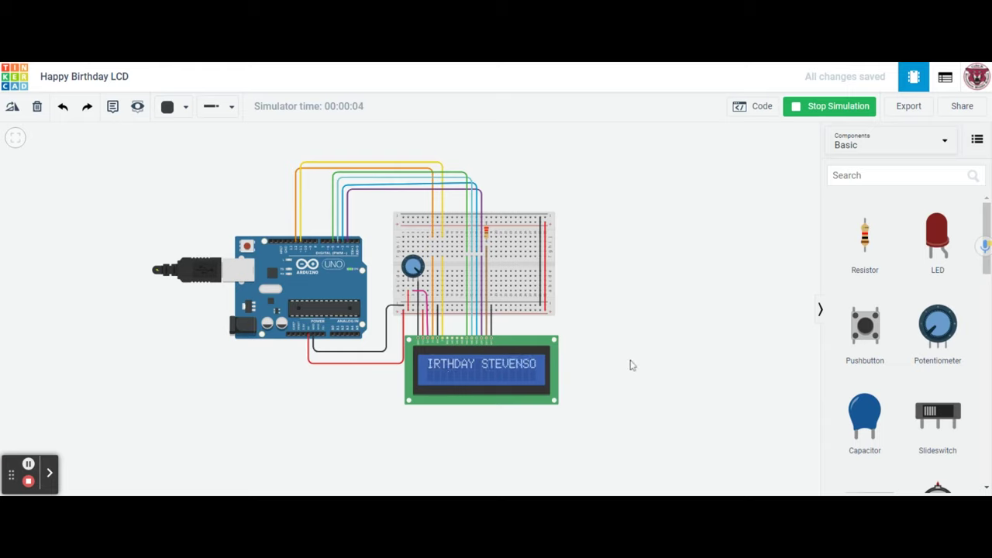
click(802, 108)
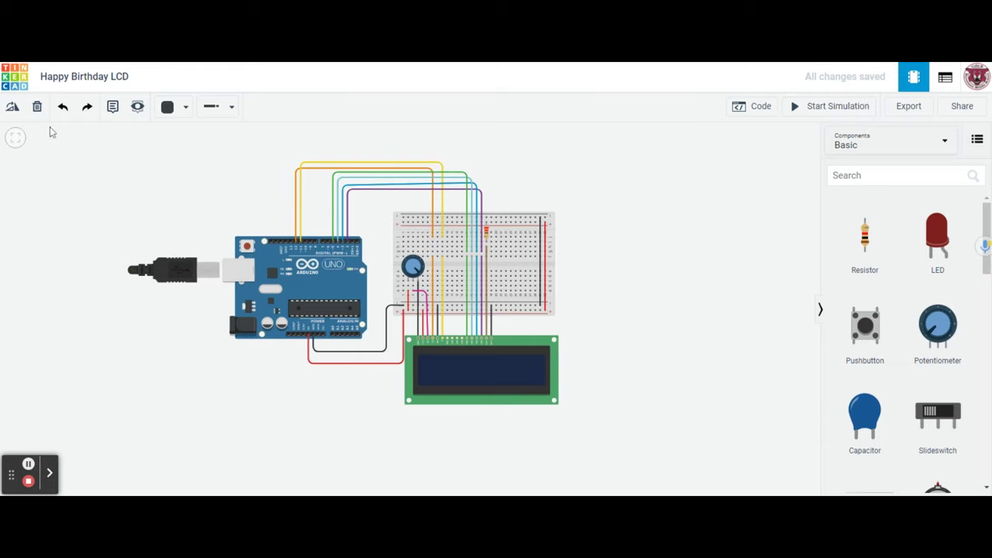
- Create a new empty circuit and set the component library to show all components
click(13, 80)
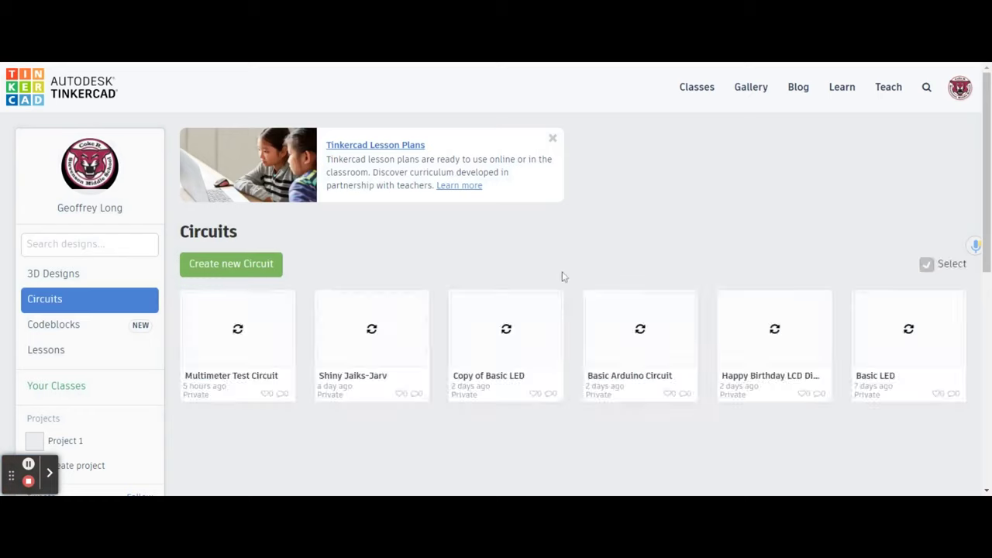
click(227, 268)
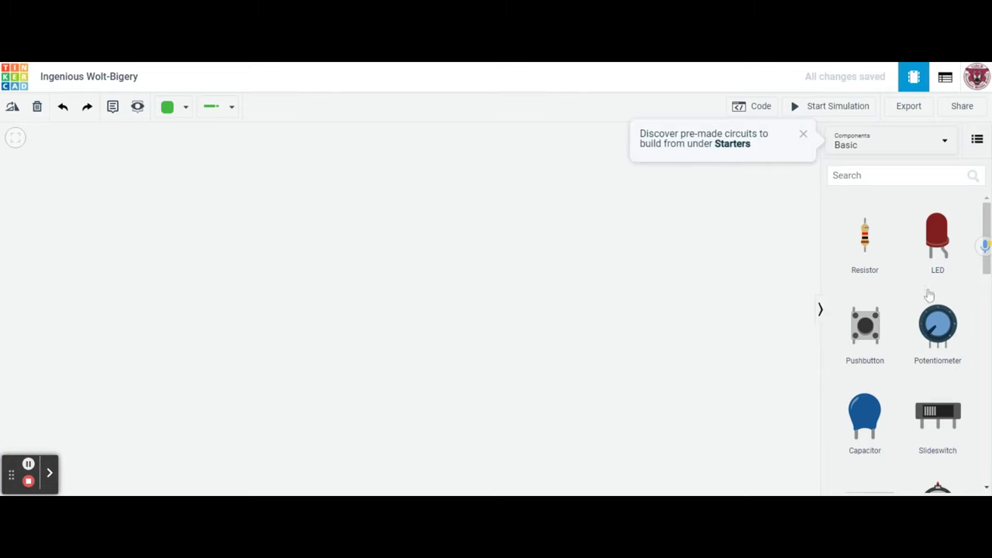
click(920, 147)
click(878, 195)
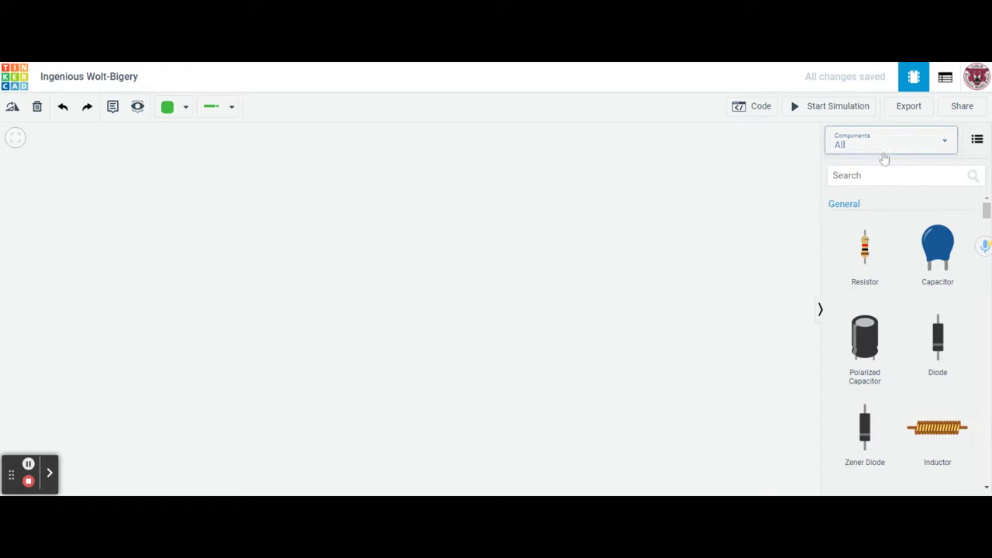
- Examine the component descriptions in the library's detailed list view and return to the grid view
click(978, 140)
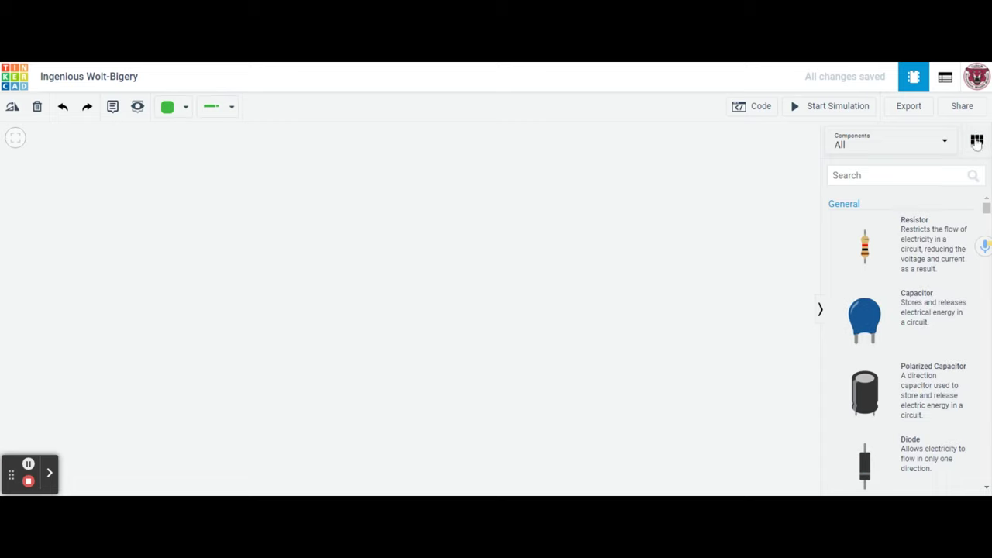
scroll(920, 273, down, 1)
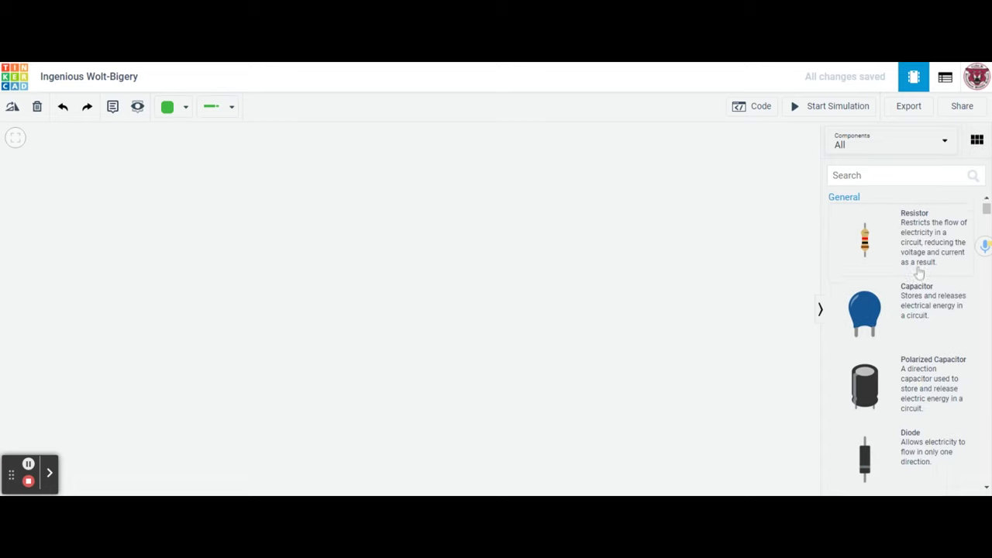
scroll(919, 272, down, 5)
scroll(918, 273, down, 4)
scroll(918, 273, up, 2)
scroll(918, 273, up, 3)
click(977, 140)
scroll(875, 349, up, 2)
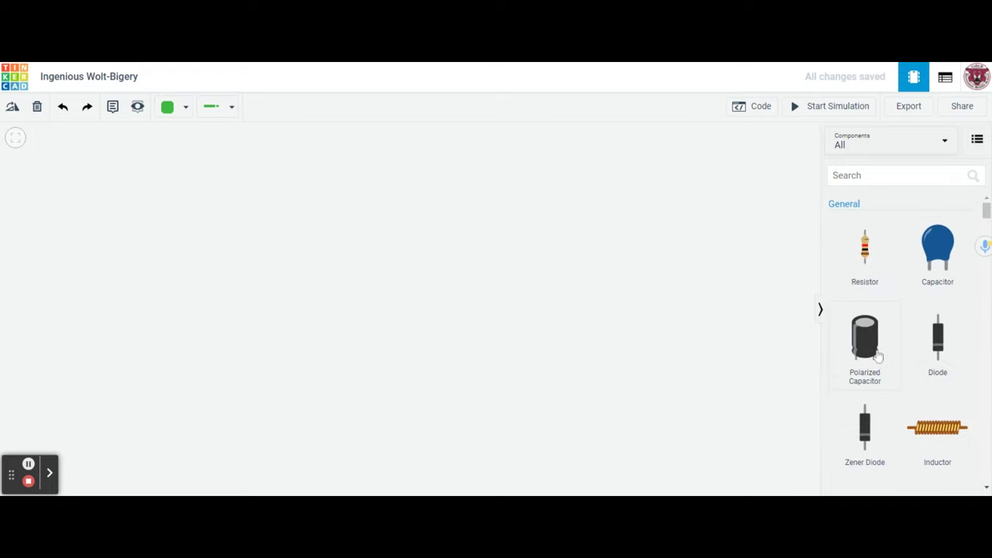
- Add an LCD 16 x 2 display to the empty workspace
scroll(897, 344, down, 10)
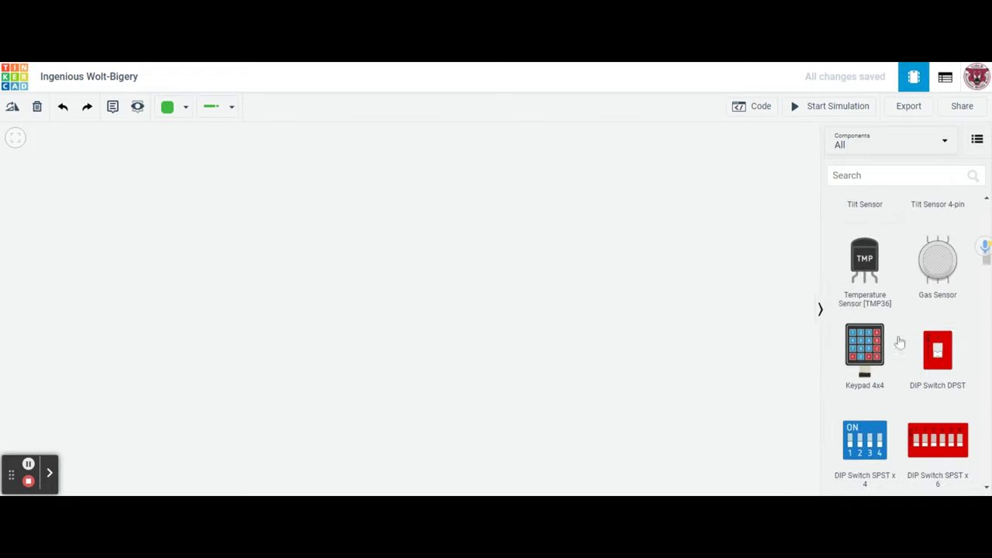
scroll(899, 343, down, 10)
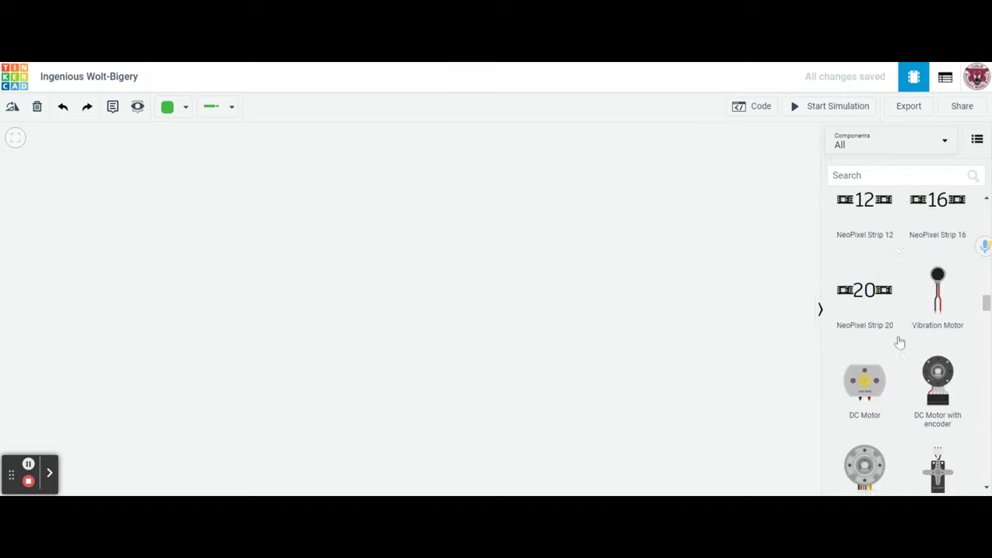
scroll(899, 342, down, 5)
scroll(915, 349, up, 2)
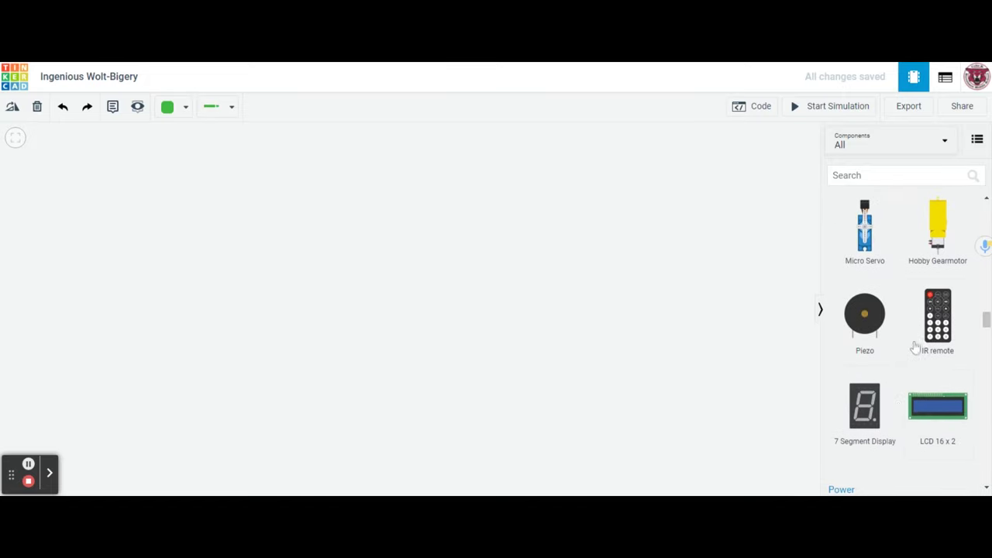
drag(952, 409, 620, 391)
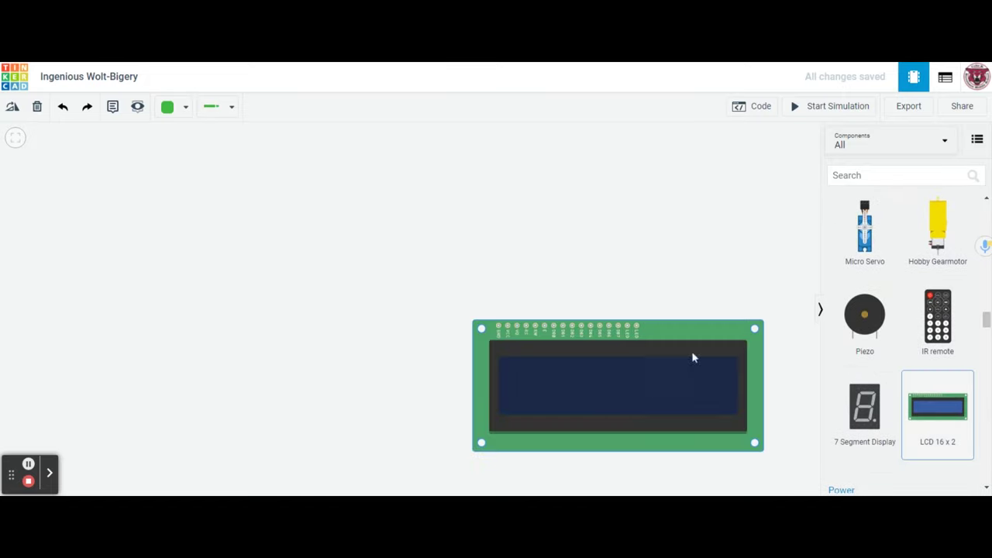
- Add a small breadboard above the LCD display
scroll(928, 380, down, 6)
scroll(927, 381, down, 2)
scroll(927, 379, up, 2)
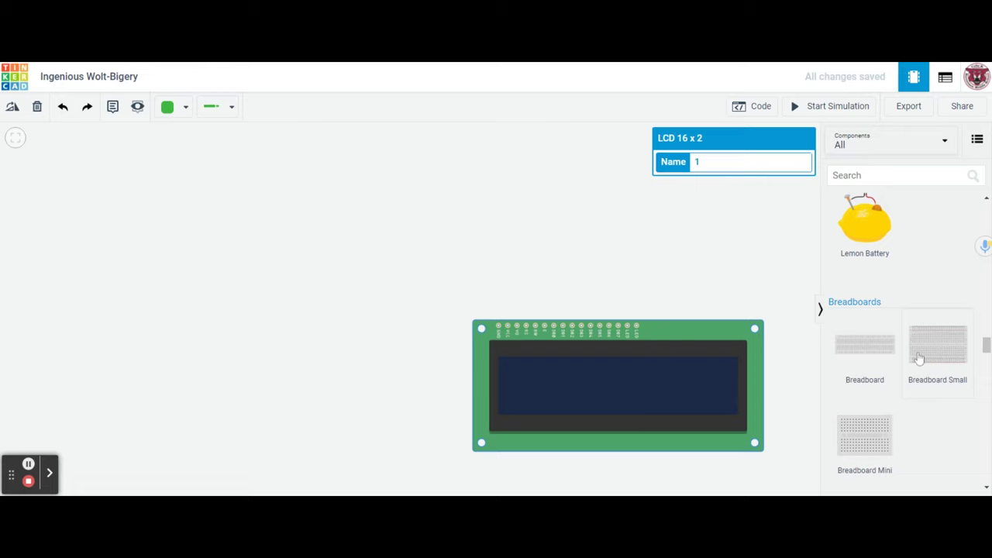
click(935, 320)
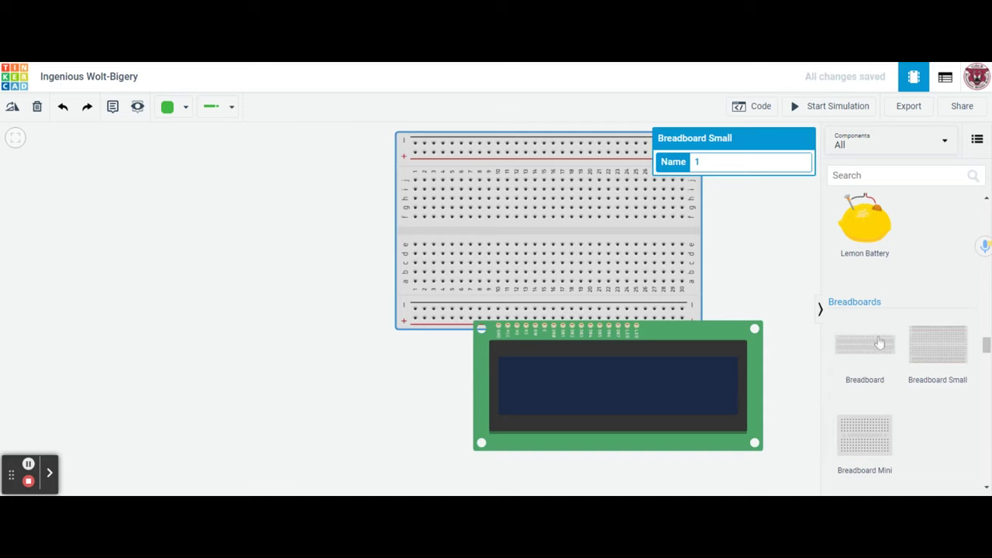
- Add an Arduino Uno R3 to the left of the breadboard
scroll(880, 343, down, 6)
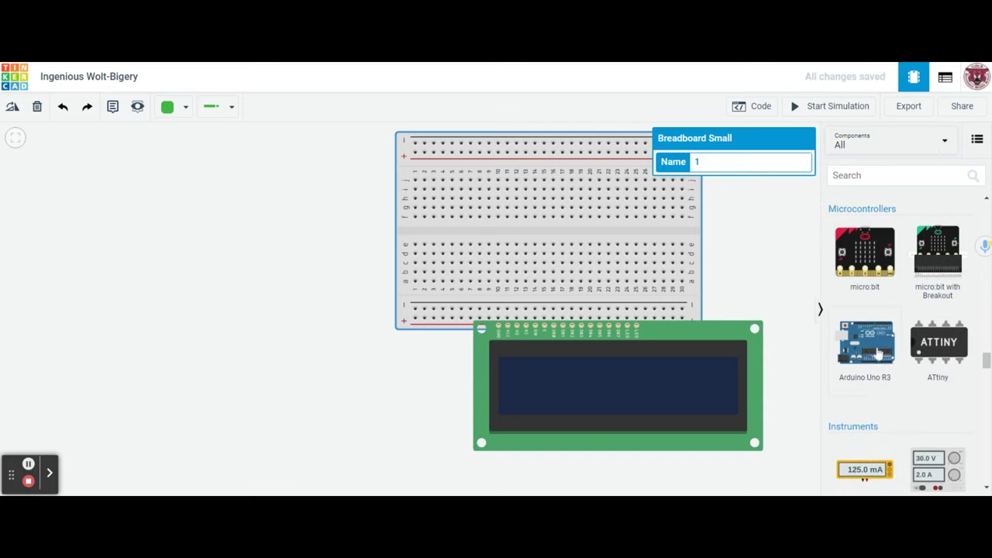
click(248, 275)
scroll(681, 277, down, 2)
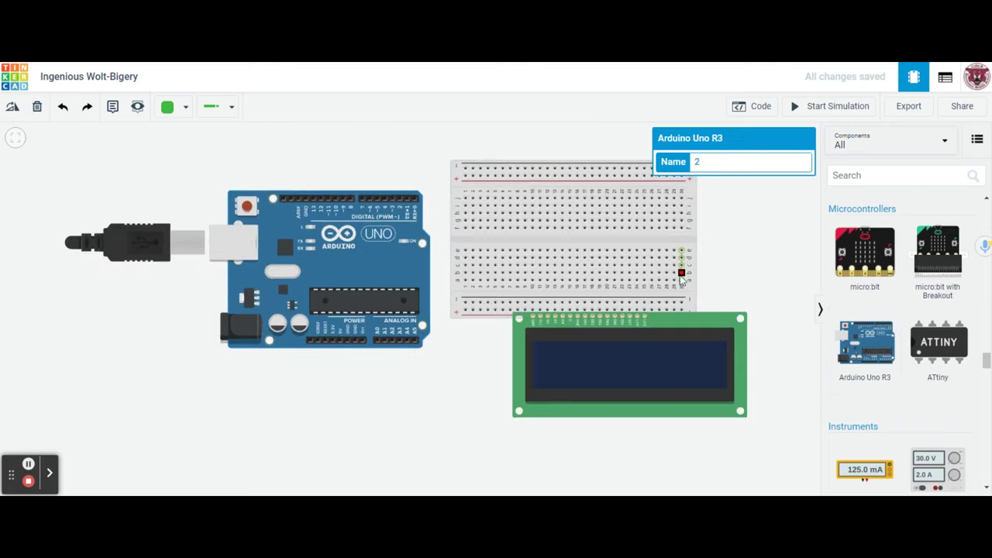
- Move the LCD clear of the breadboard's lower edge and shift the Arduino slightly upward beside the breadboard
scroll(680, 277, down, 2)
click(755, 224)
drag(646, 351, 660, 364)
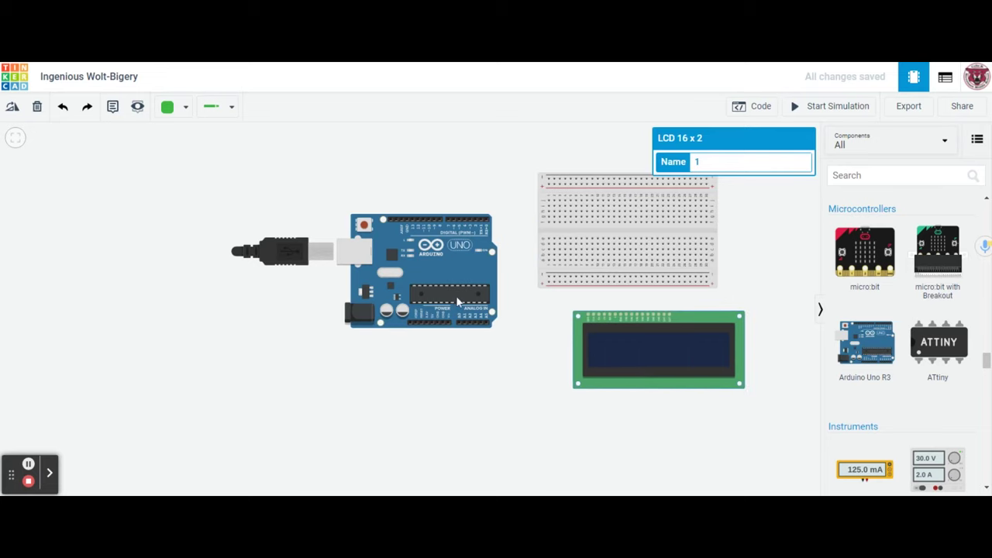
drag(456, 295, 462, 282)
drag(523, 351, 414, 398)
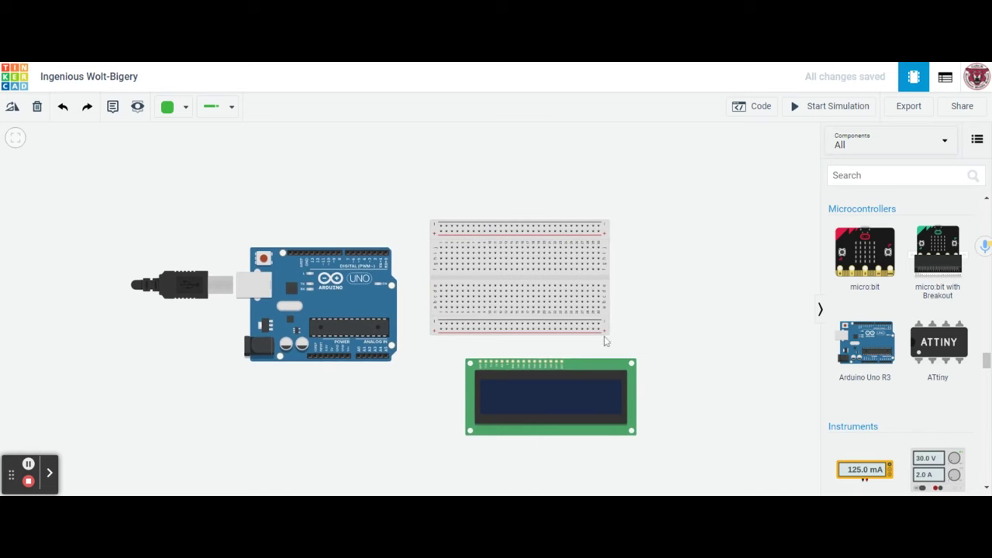
scroll(626, 331, up, 1)
scroll(625, 331, up, 1)
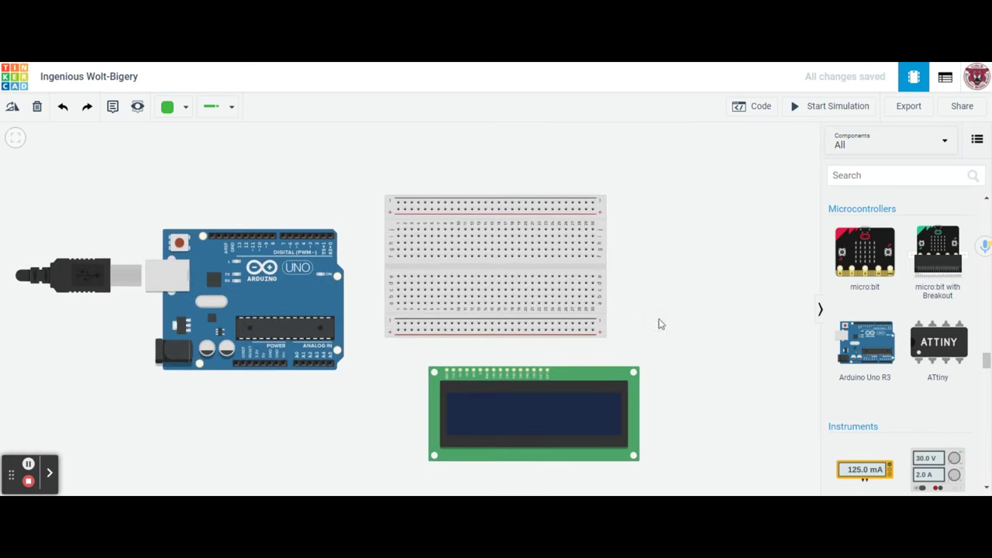
- Place a resistor vertically at column 18 of the breadboard, with its upper lead in the upper positive rail
scroll(876, 329, up, 15)
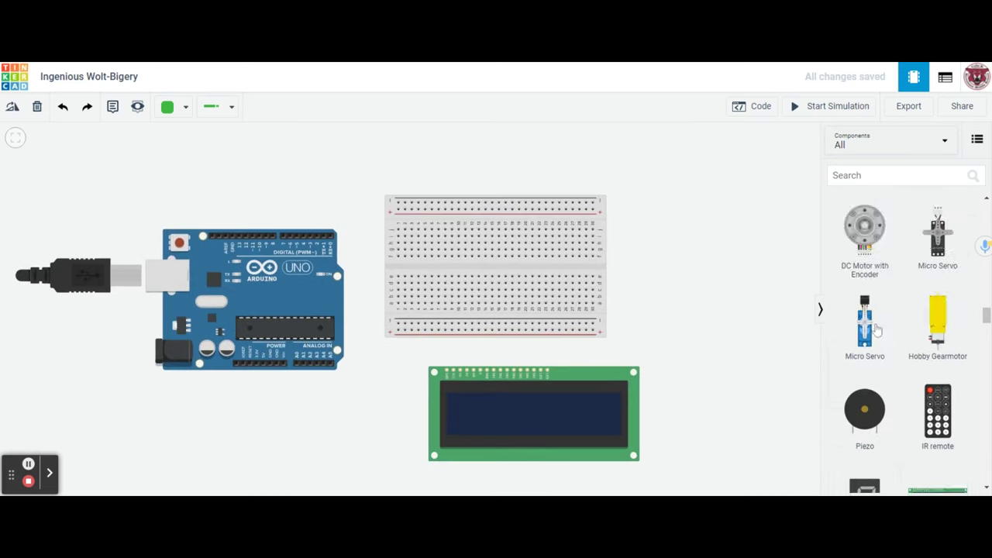
scroll(876, 329, up, 15)
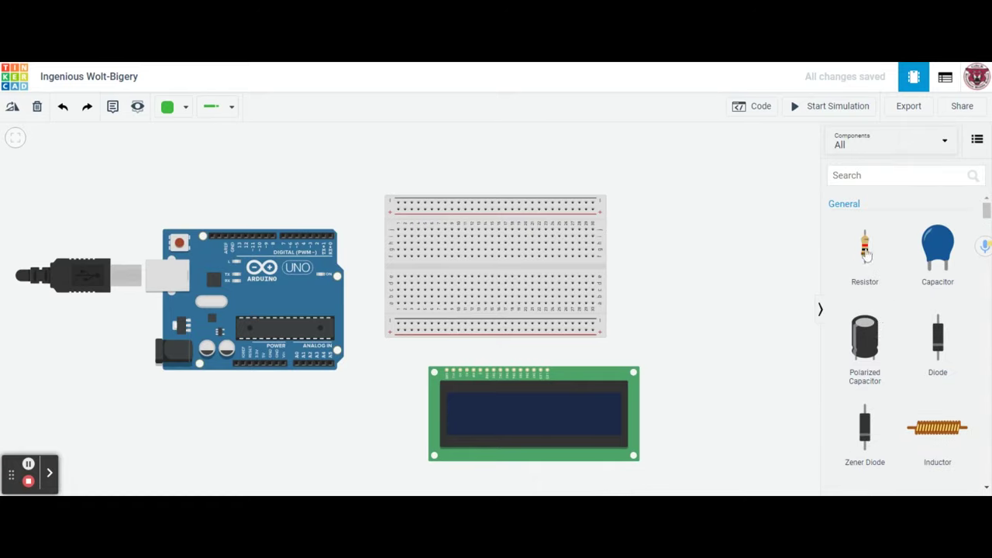
drag(846, 256, 677, 249)
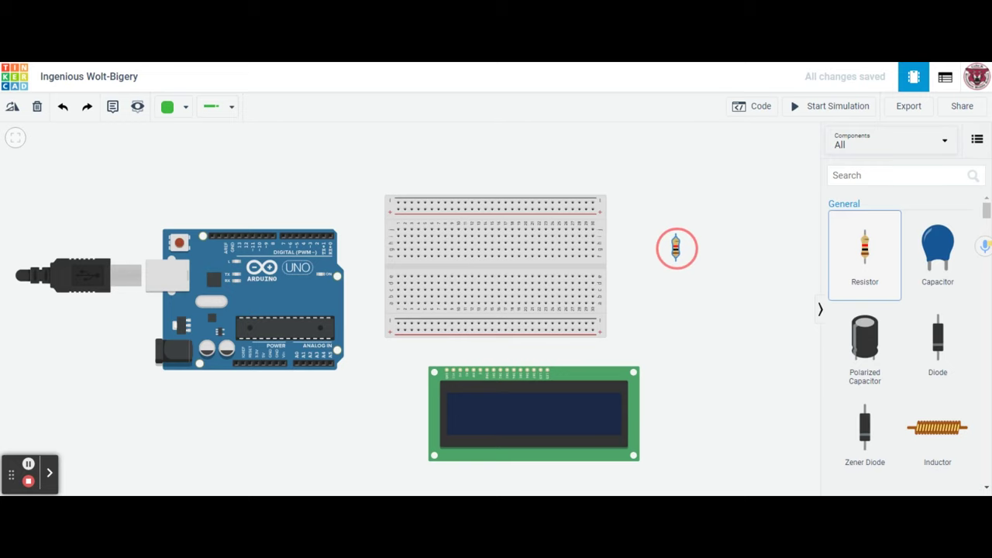
drag(676, 248, 512, 225)
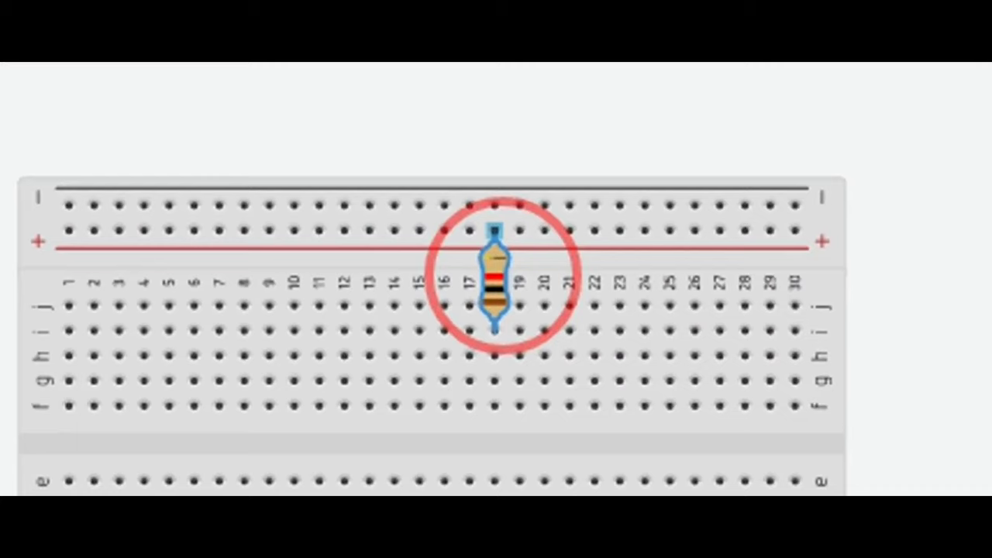
drag(504, 275, 502, 275)
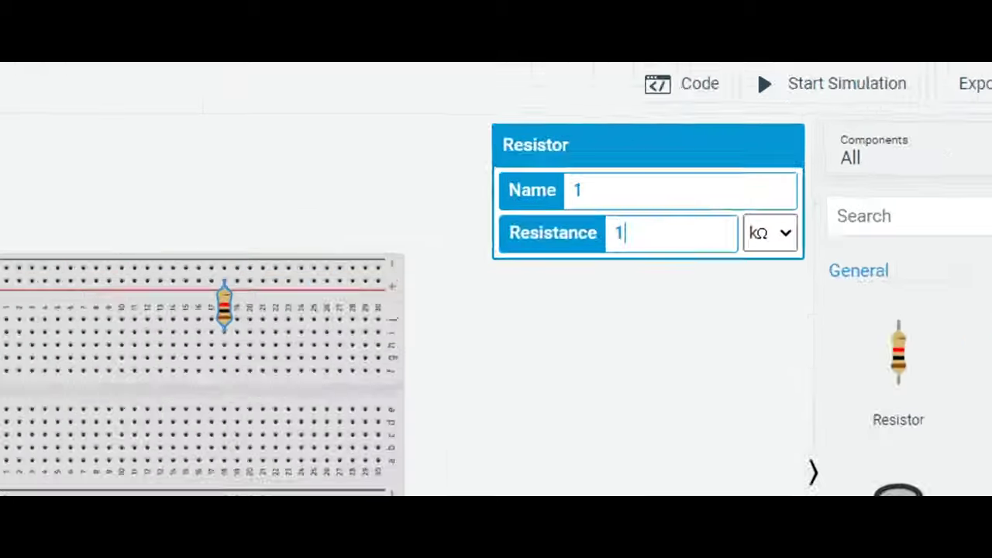
- Set the resistor's resistance to 220 Ω
key(BackSpace)
text(220)
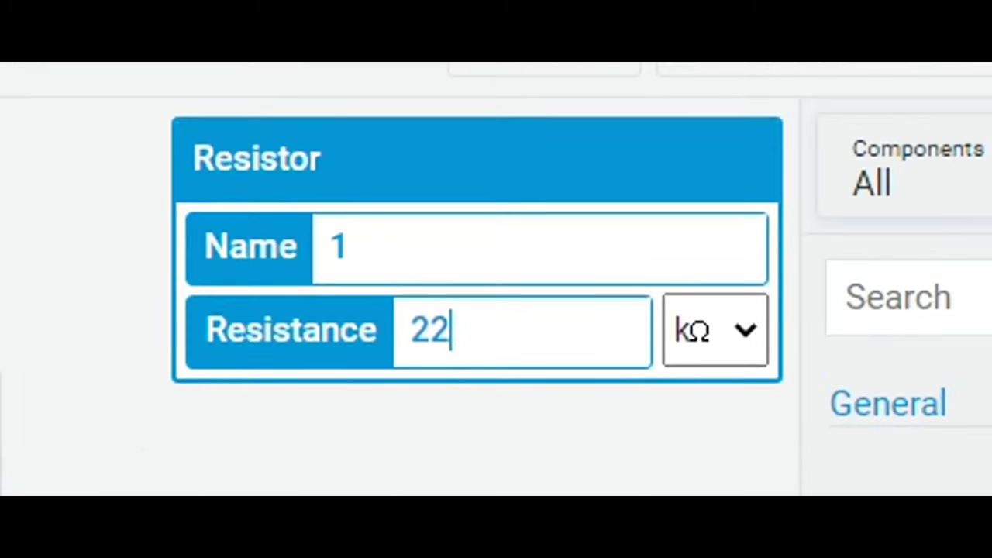
click(746, 341)
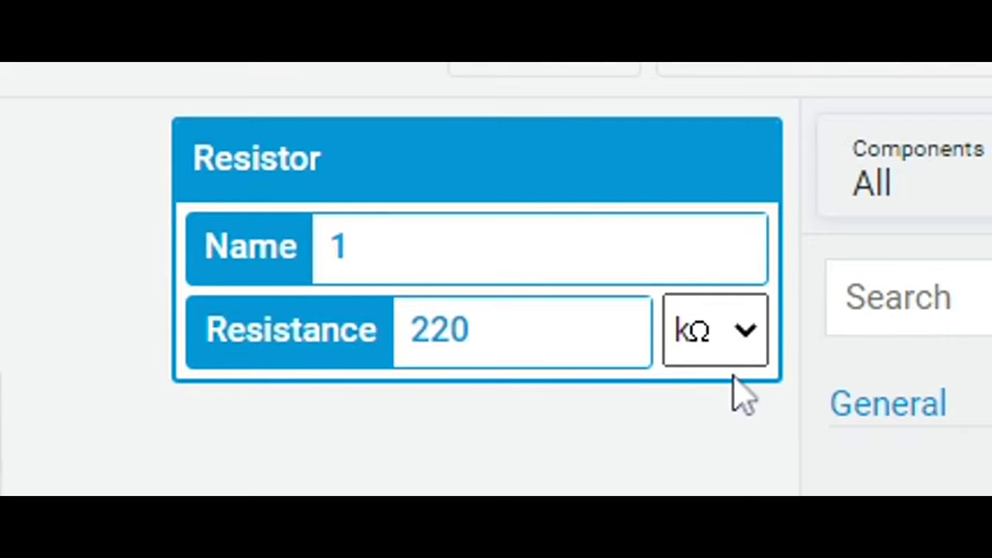
click(737, 394)
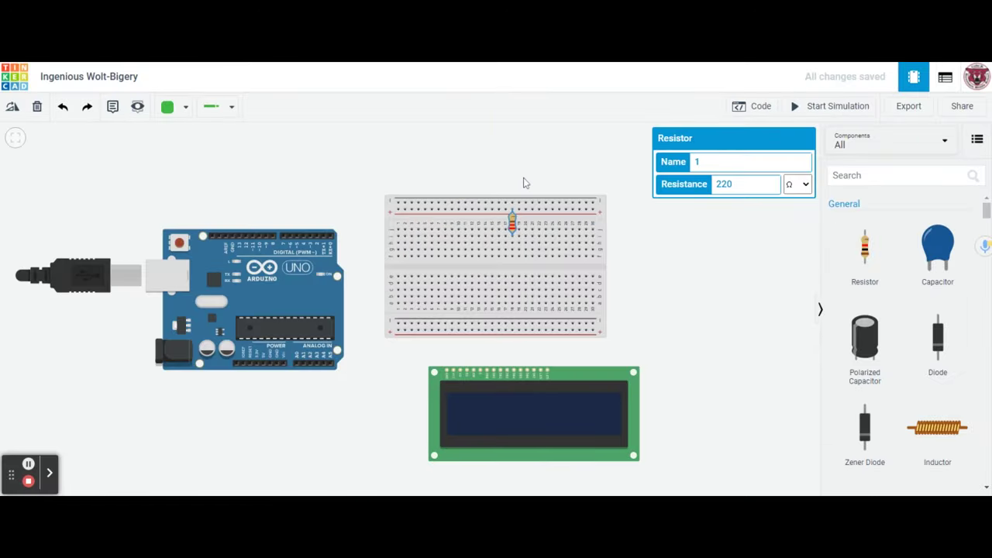
click(402, 165)
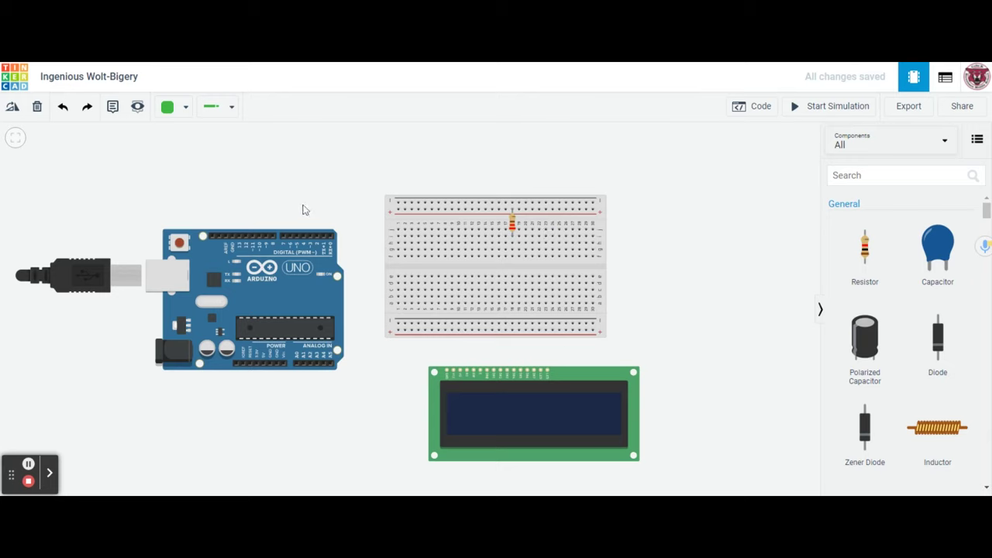
- Connect column 18 below the resistor to the LCD's second-to-last pin with a brown wire, and shift the LCD left to straighten it
click(217, 109)
click(166, 106)
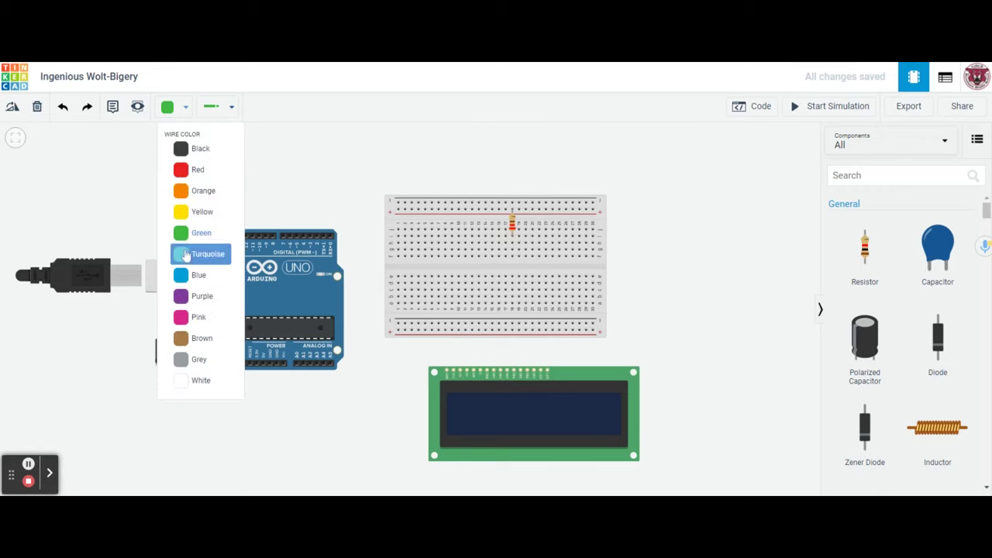
click(192, 338)
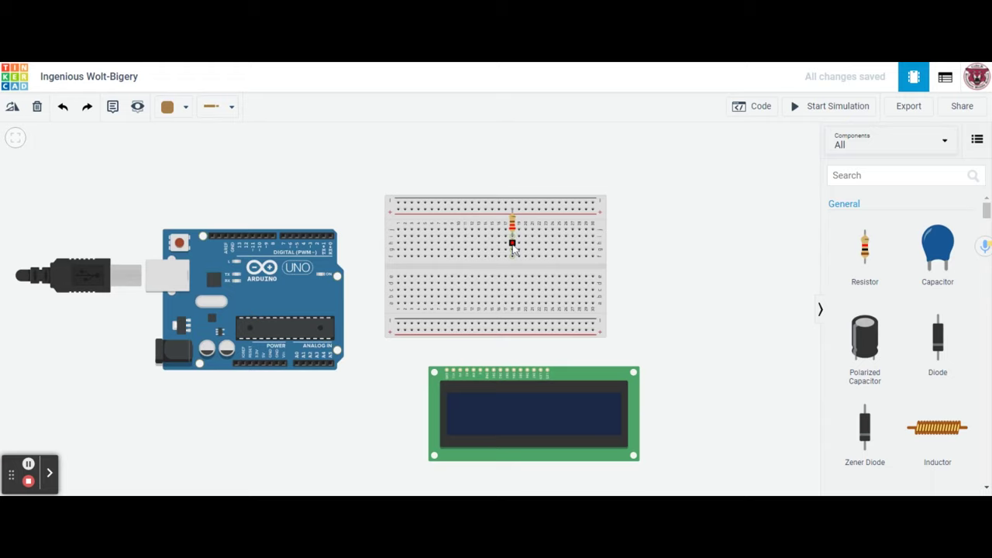
click(511, 243)
click(542, 372)
drag(583, 380, 554, 380)
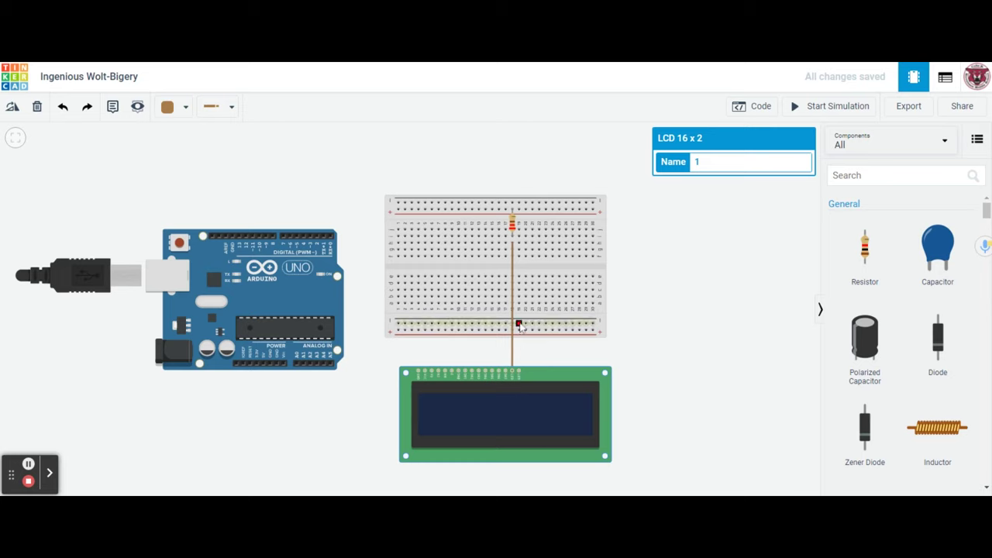
- Connect the LCD's LED Cathode pin to the breadboard's lower negative rail with a black wire
click(178, 107)
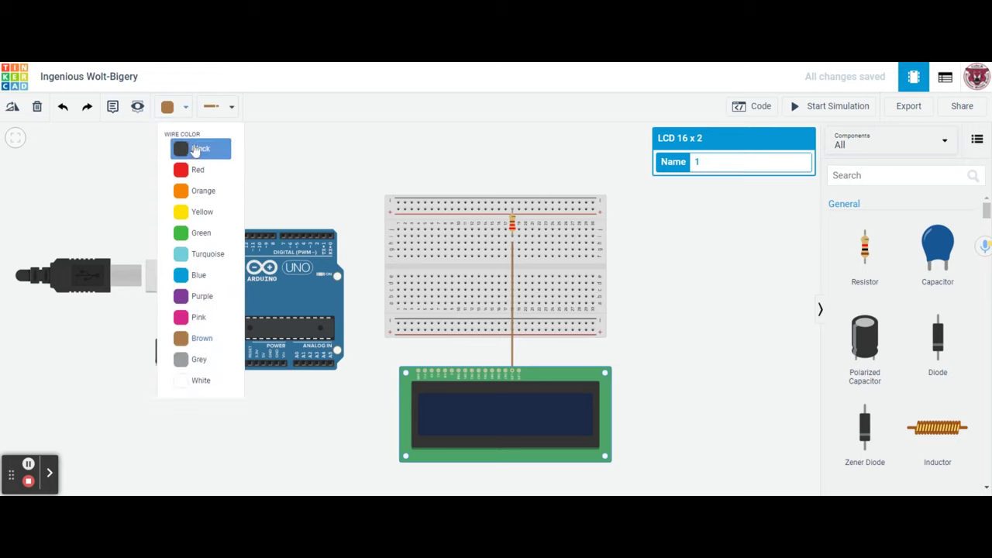
click(197, 149)
click(519, 374)
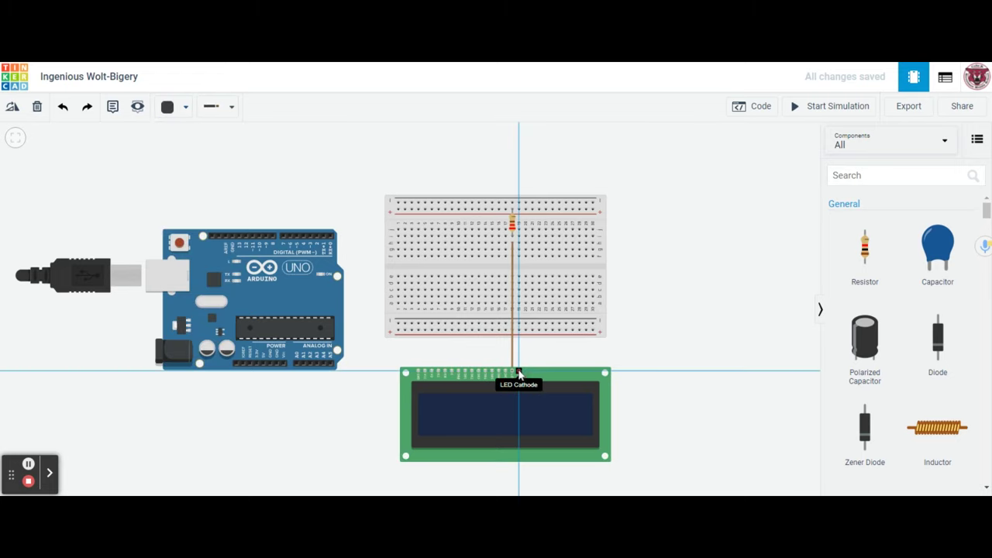
click(519, 324)
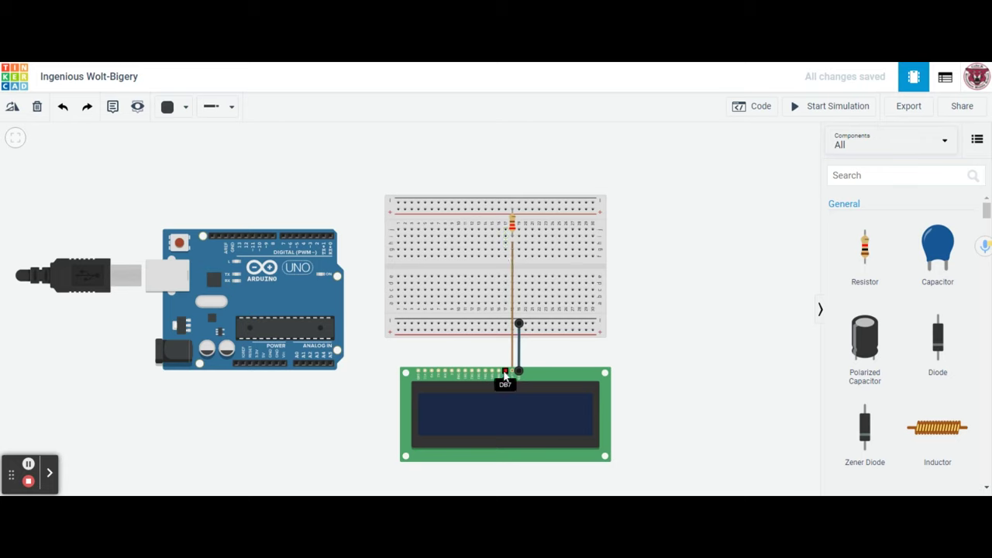
- Connect the LCD's DB7 pin to column 17 of the breadboard with a straight purple wire
click(177, 109)
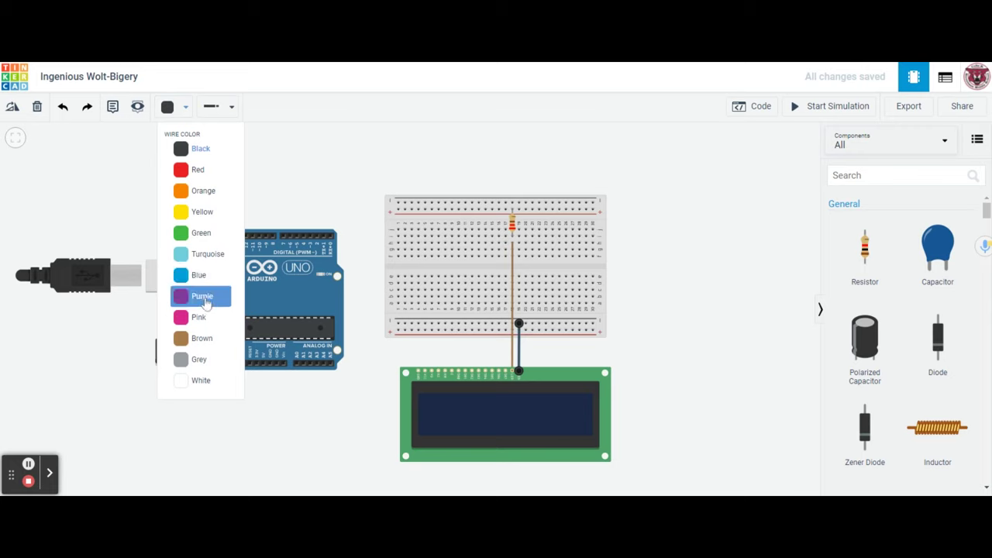
click(198, 294)
click(63, 106)
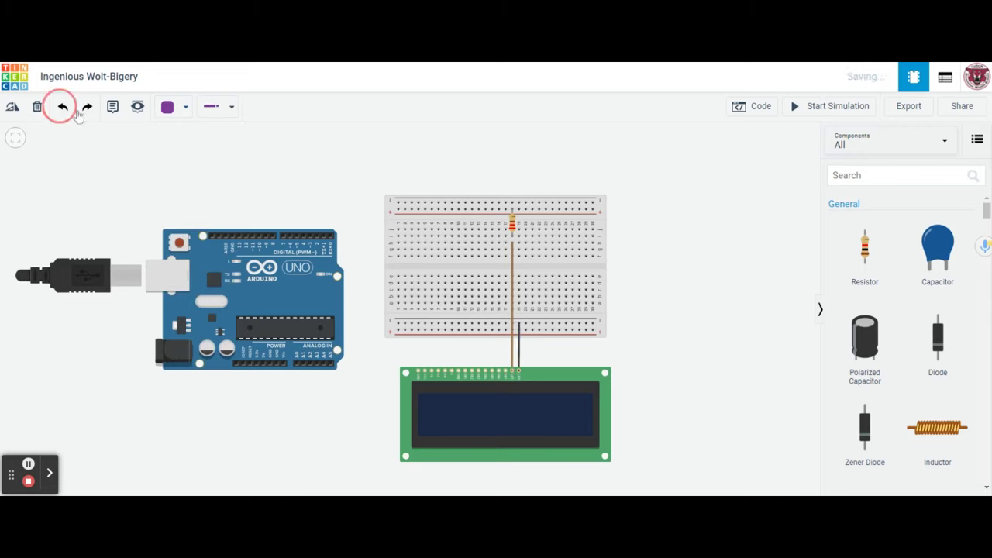
click(271, 175)
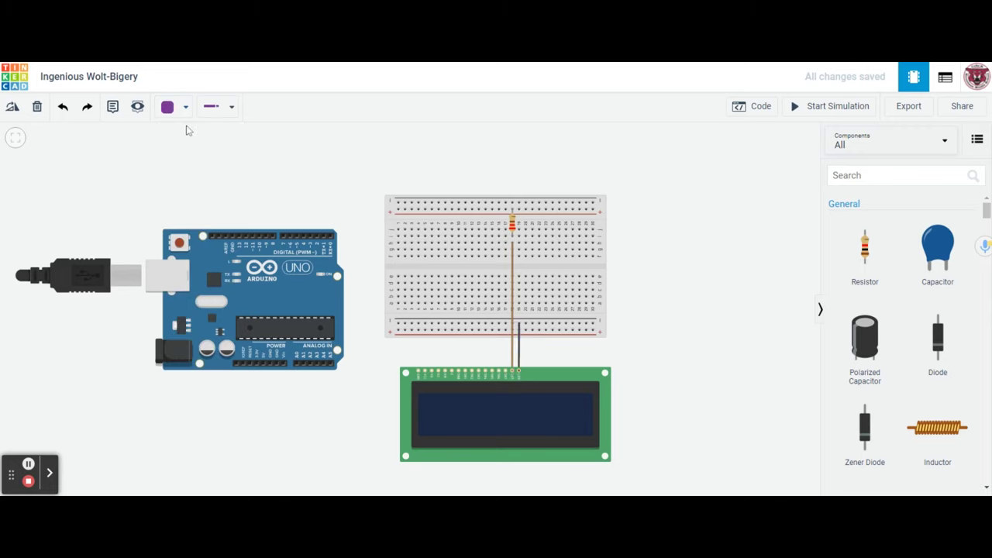
click(505, 372)
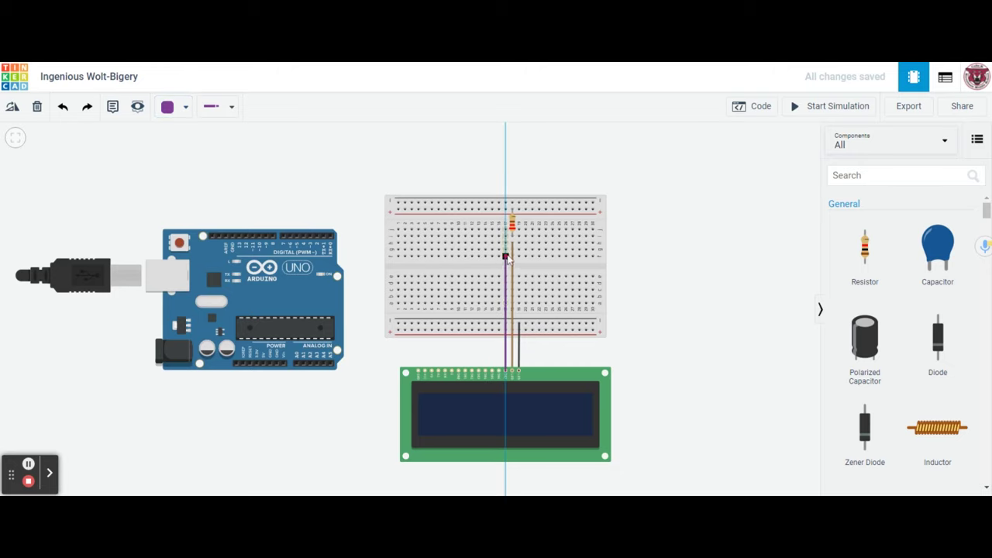
click(505, 257)
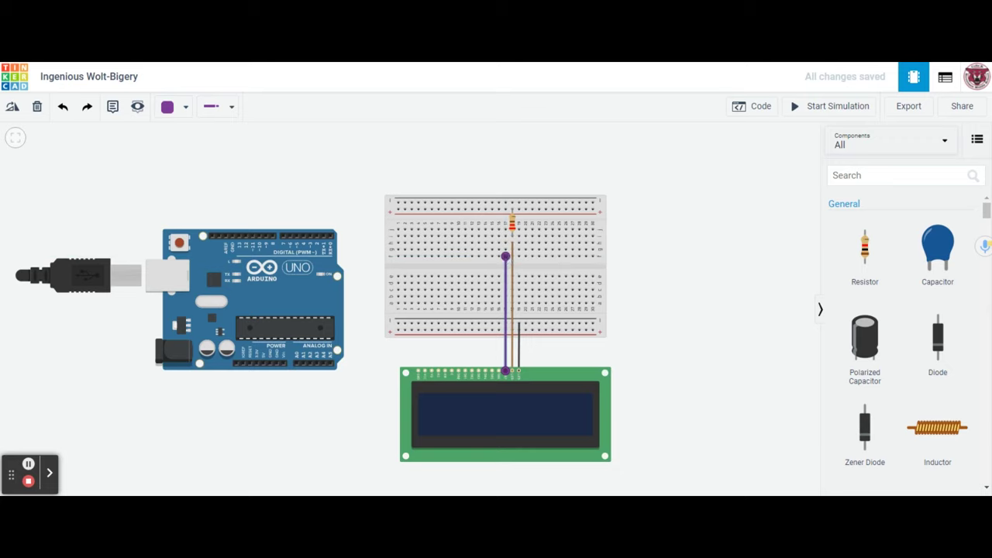
- Connect breadboard column 17 to Arduino pin D2 with a purple wire routed above the breadboard, and straighten its corner above the Arduino
drag(505, 256, 505, 188)
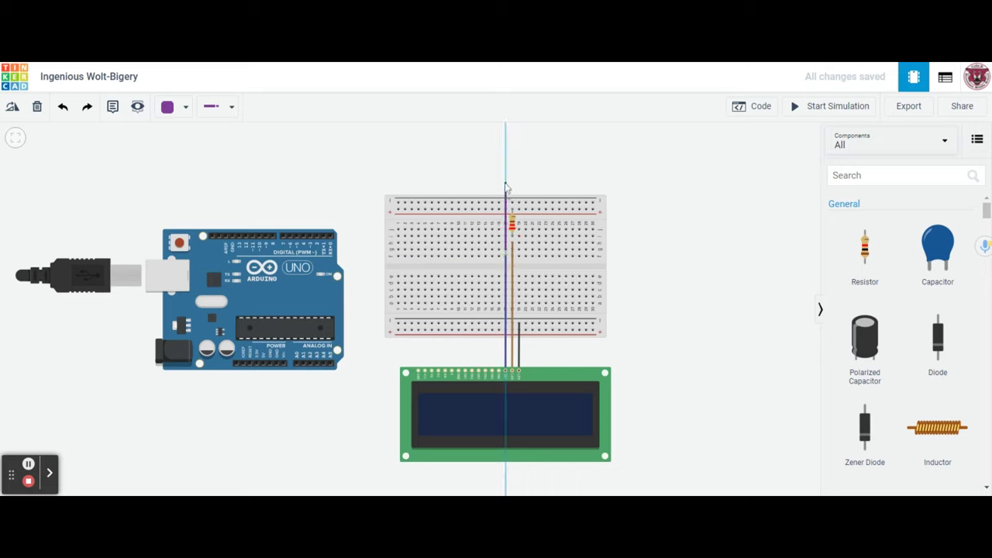
click(505, 186)
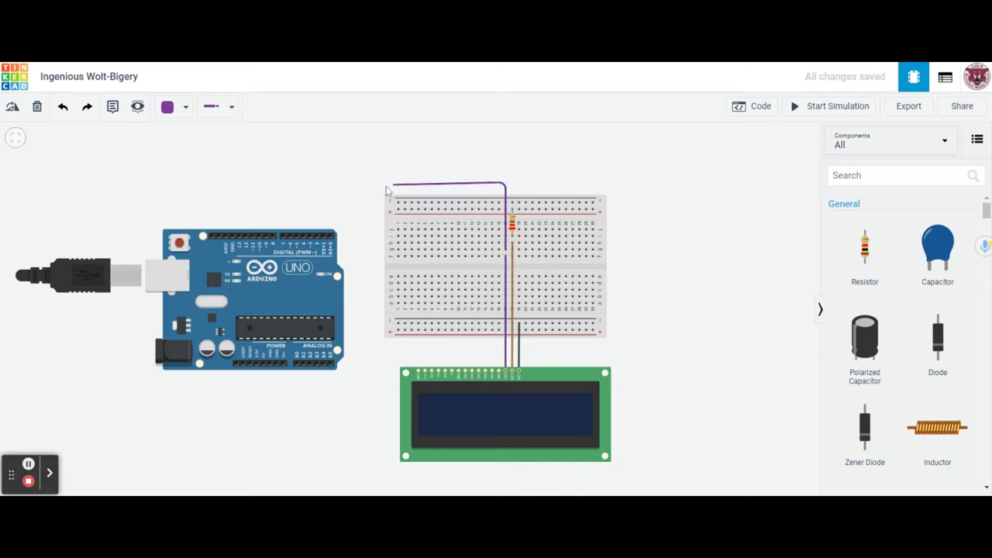
click(314, 189)
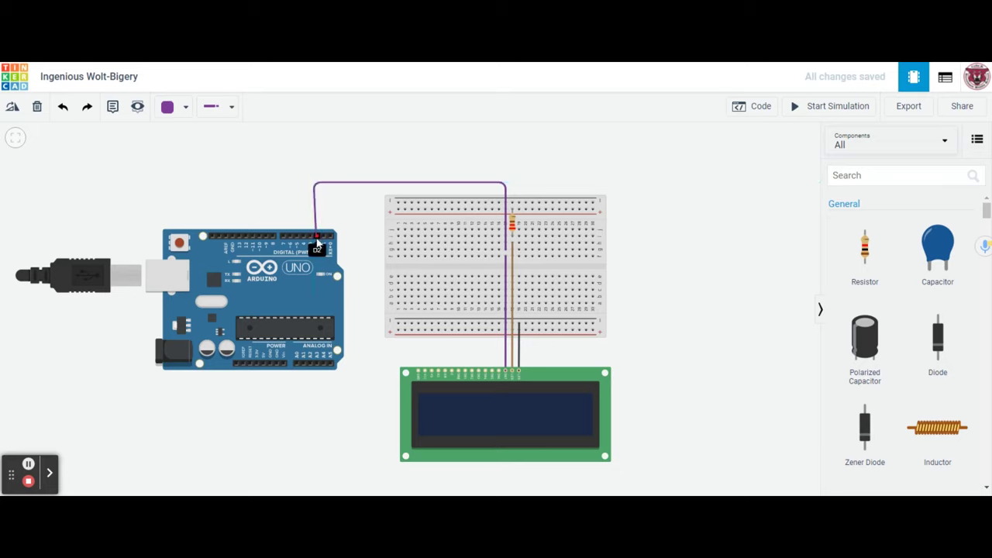
click(316, 241)
drag(317, 183, 318, 188)
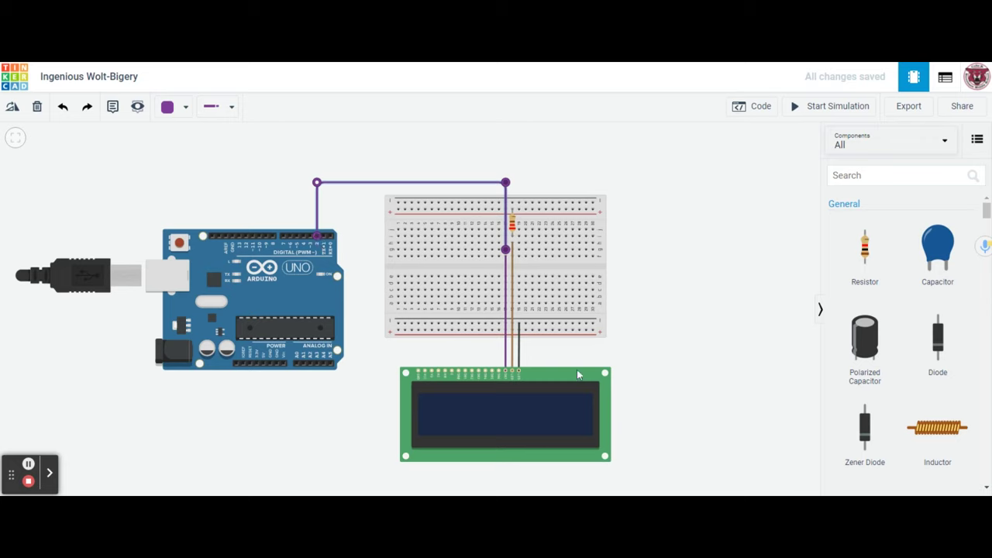
click(500, 373)
click(222, 161)
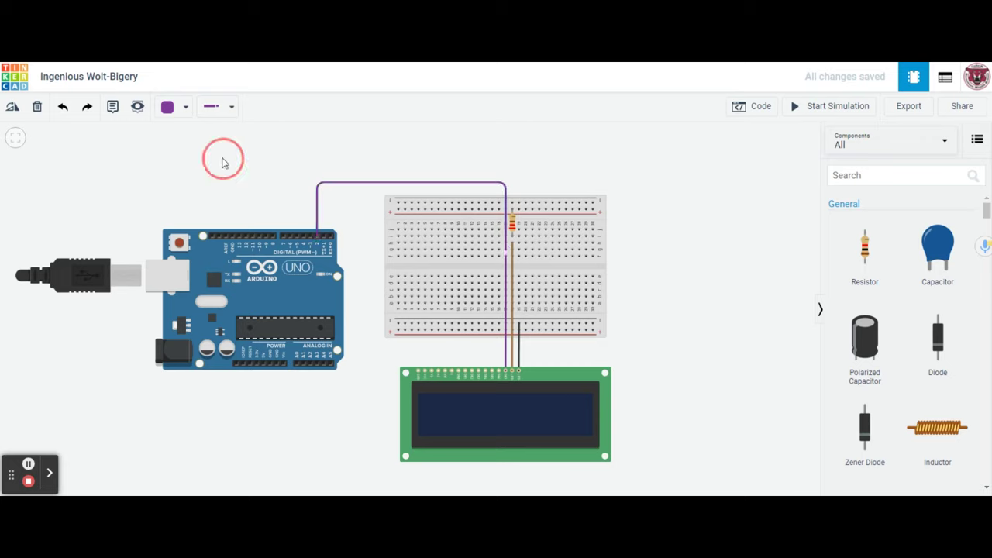
- Connect the LCD's DB6 pin to column 16 of the breadboard with a straight blue wire
click(184, 108)
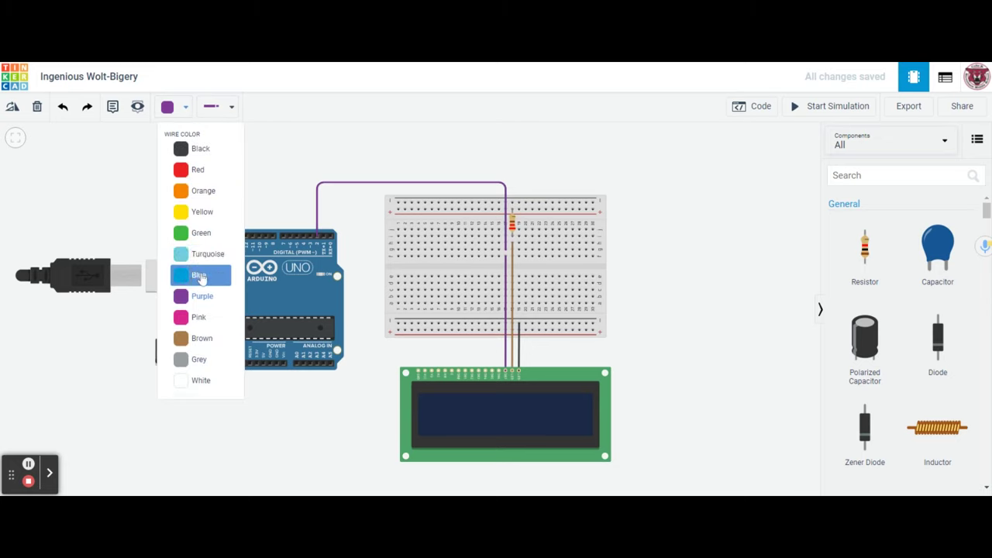
click(200, 278)
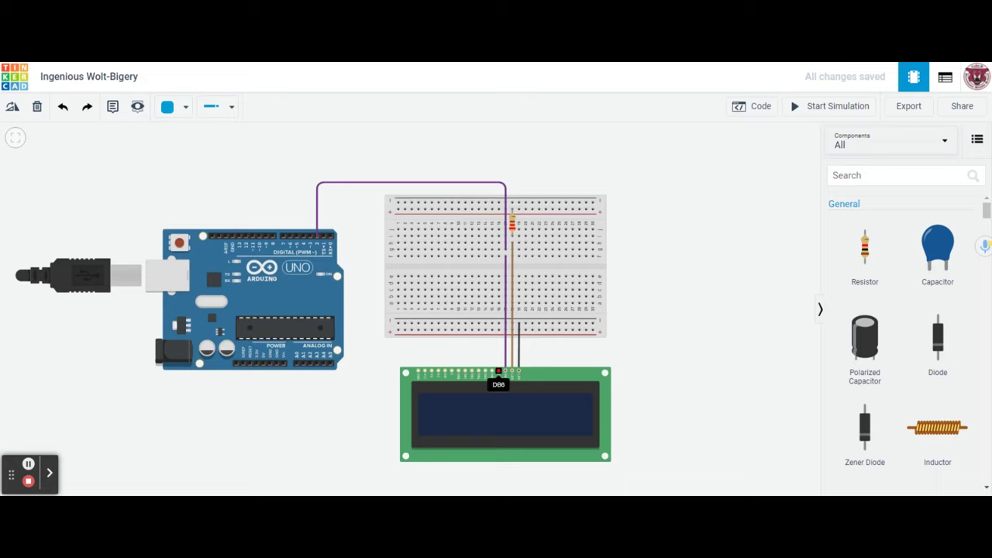
click(498, 372)
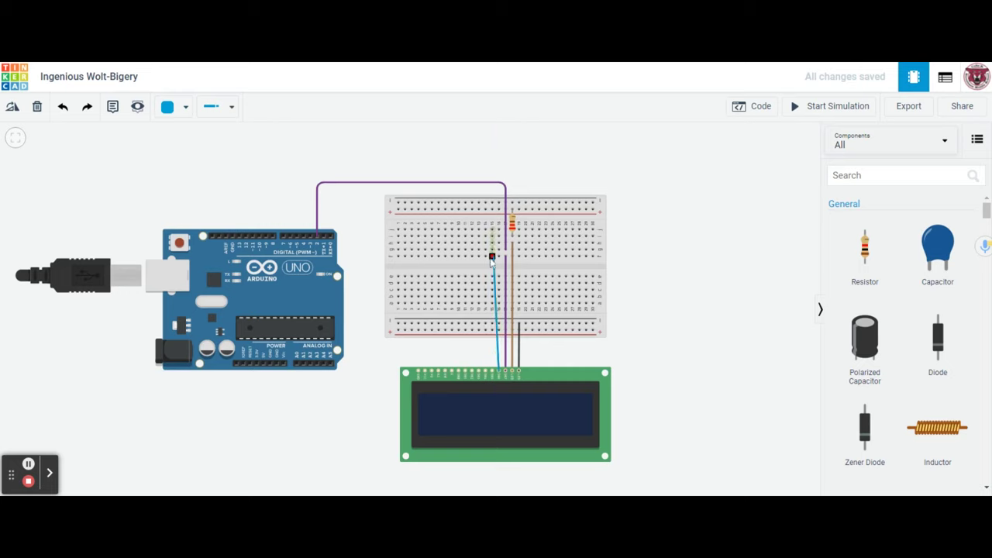
click(499, 256)
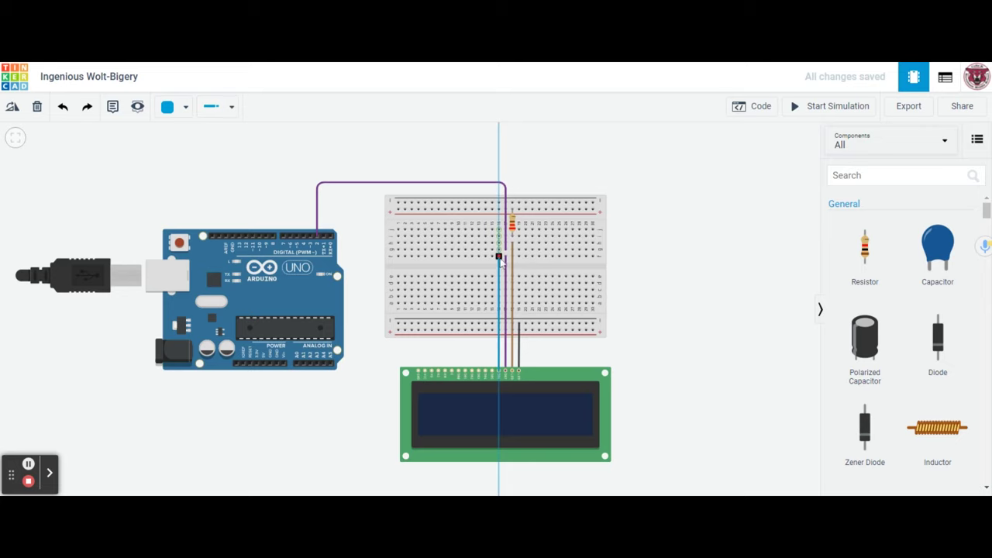
click(501, 257)
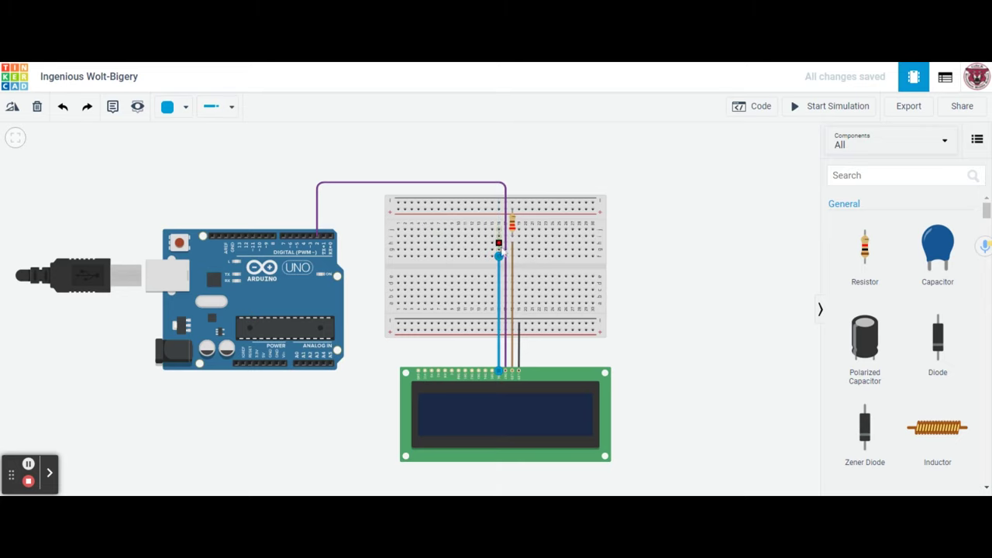
click(501, 253)
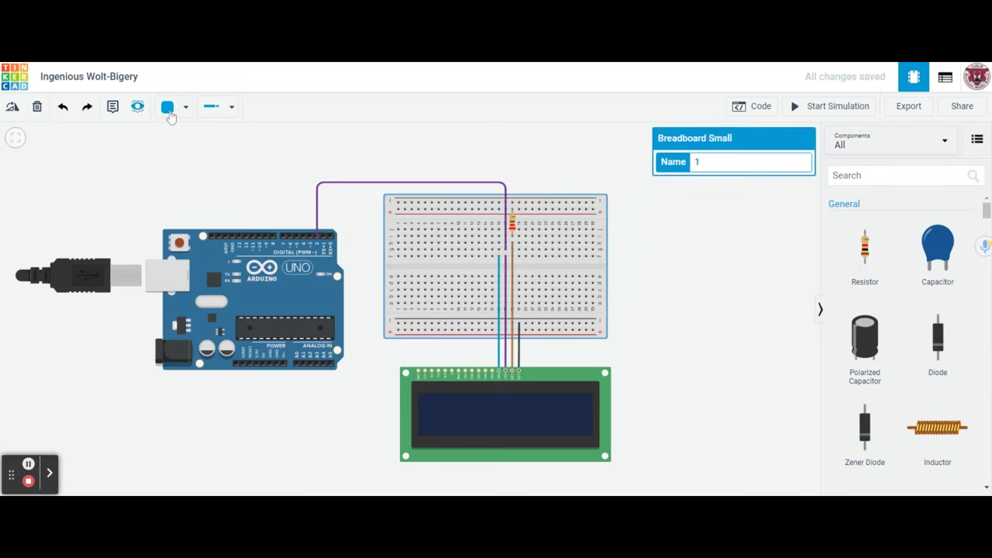
- Connect breadboard column 16 to Arduino pin D3 with a blue wire routed above the purple one
click(498, 250)
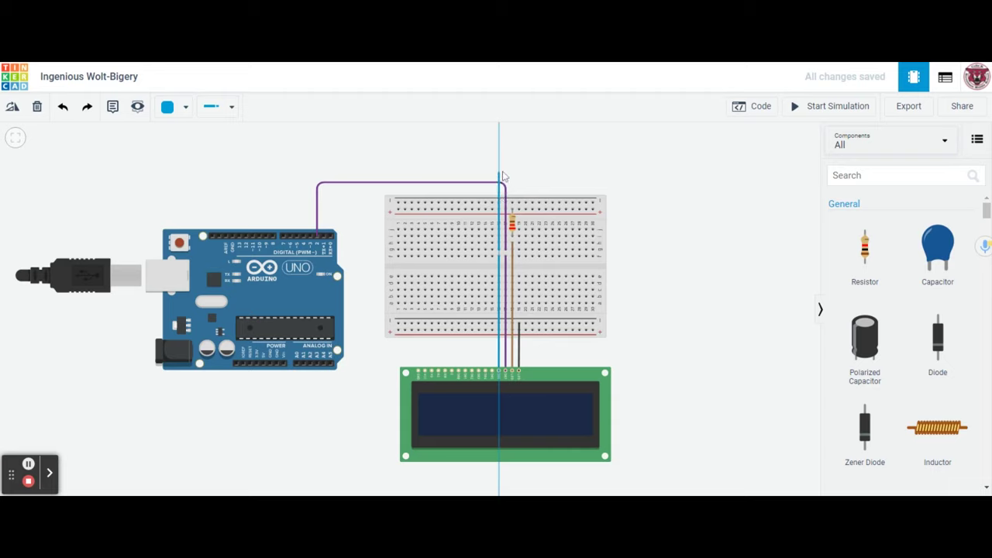
click(499, 170)
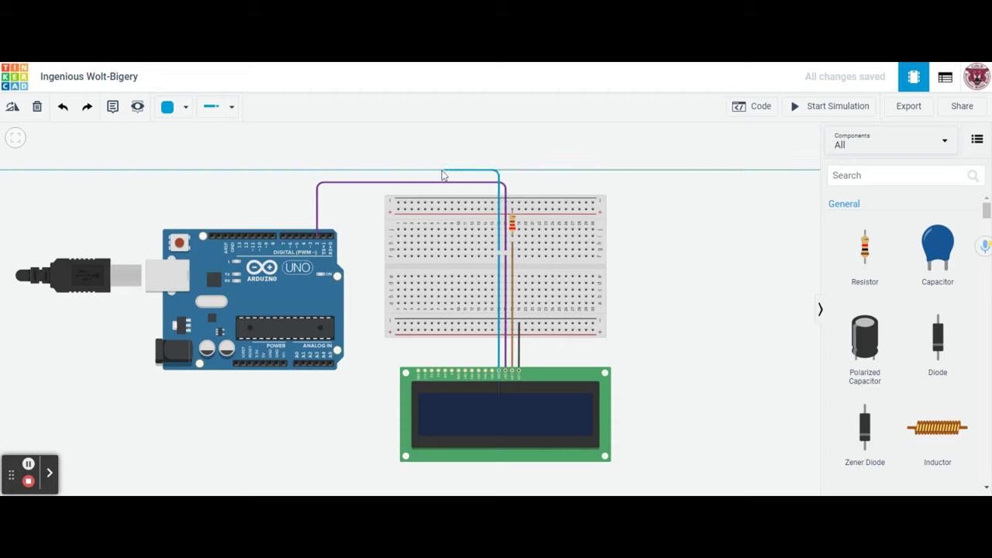
click(312, 170)
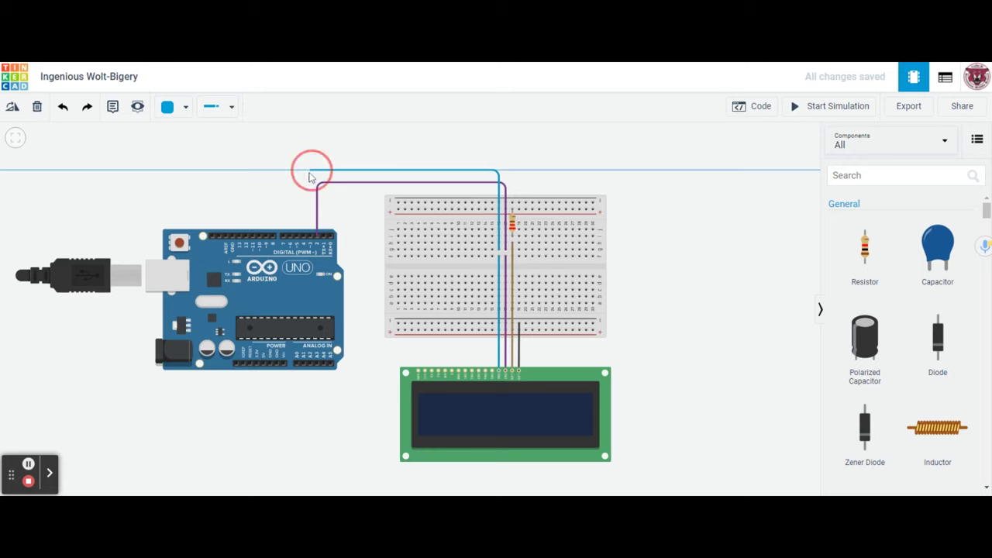
click(310, 235)
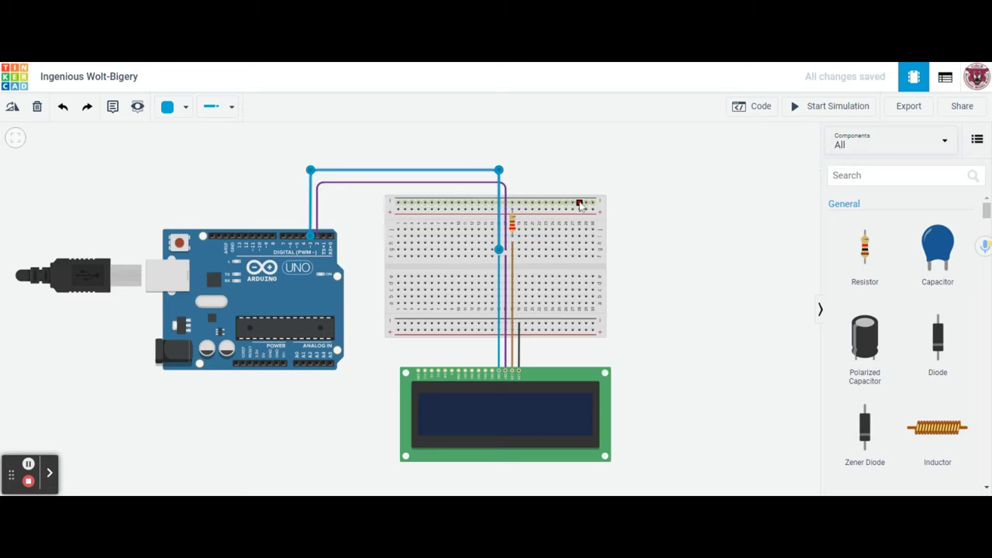
click(642, 227)
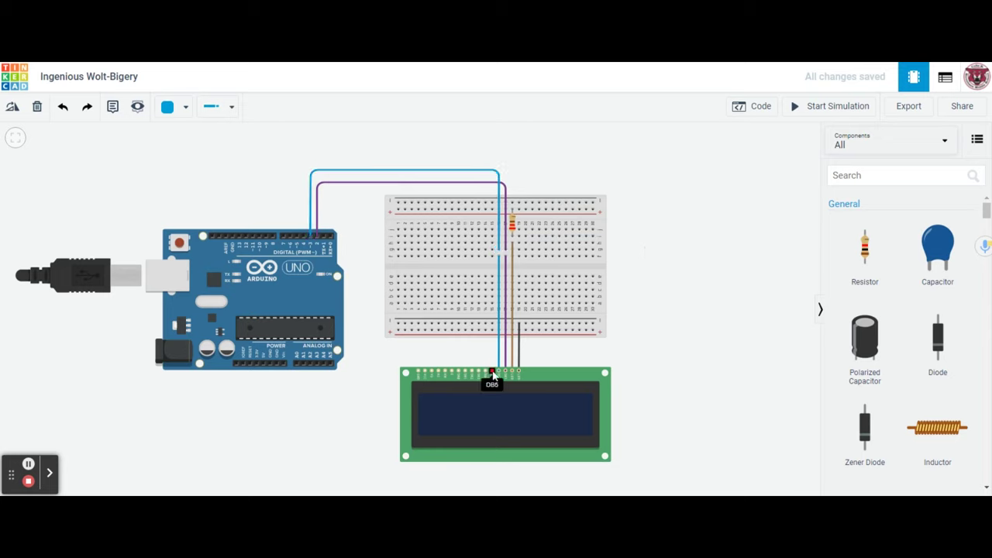
- Connect the LCD's DB5 pin to column 15 of the breadboard with a straight turquoise wire
click(185, 107)
click(203, 254)
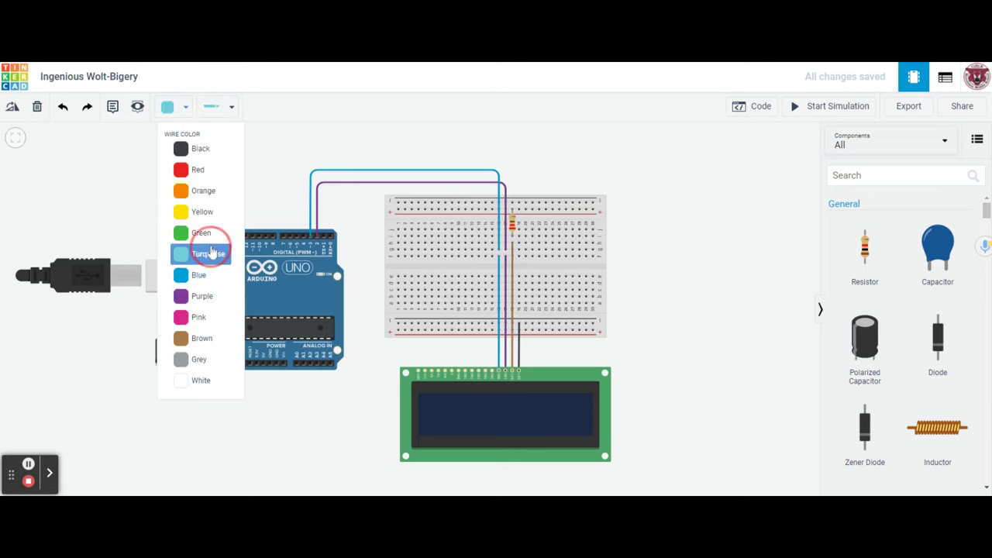
click(492, 376)
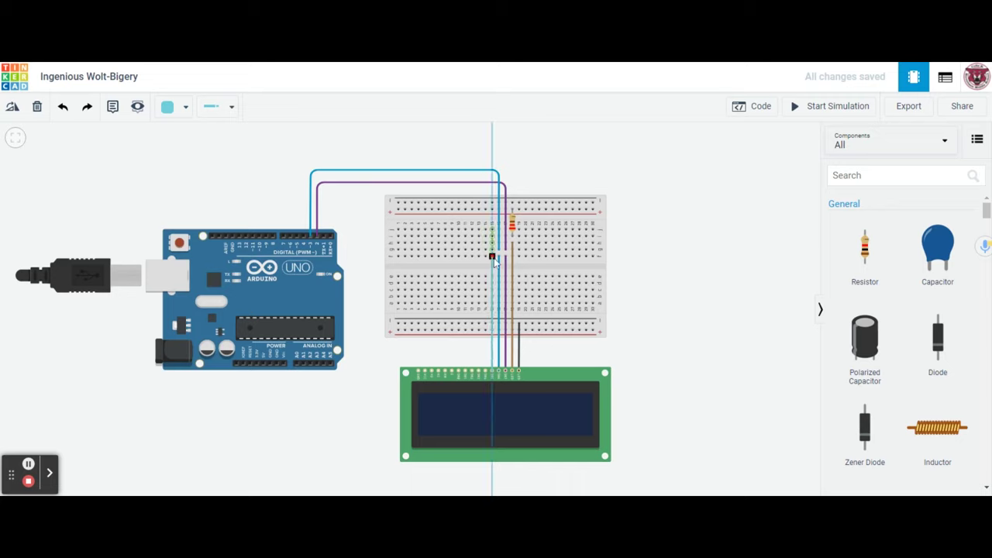
click(493, 257)
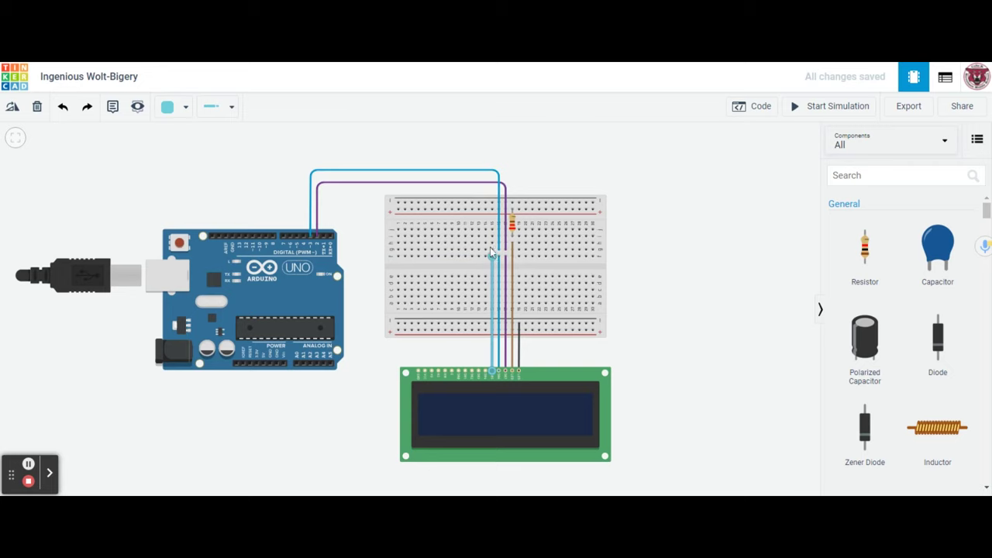
- Connect breadboard column 15 to Arduino pin D4 with a turquoise wire routed above the blue one, and straighten its corner above the Arduino
click(491, 252)
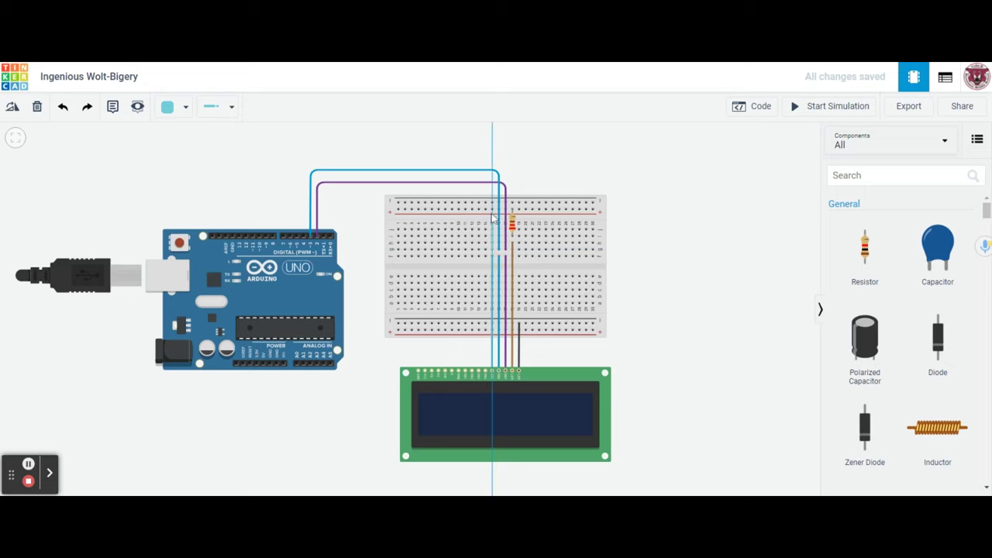
click(492, 158)
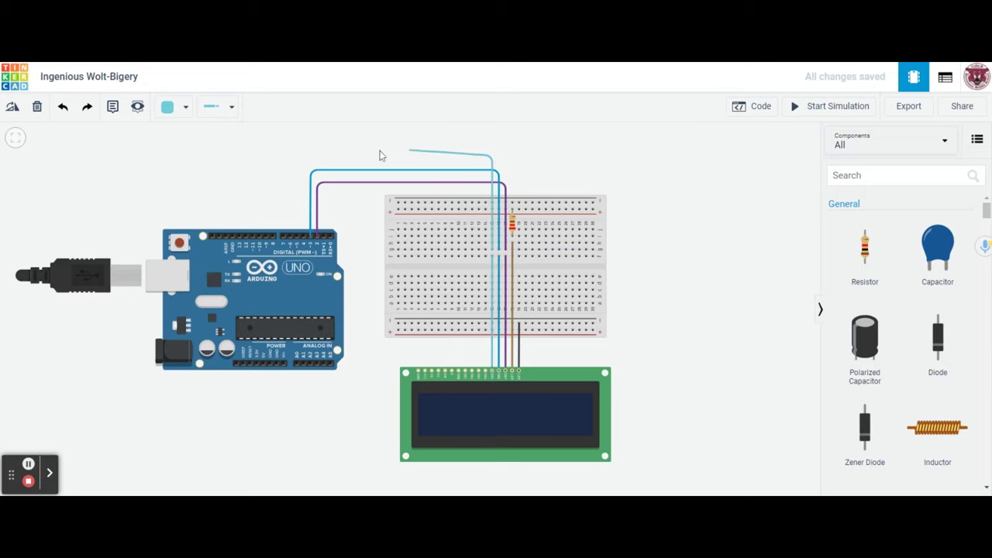
click(301, 159)
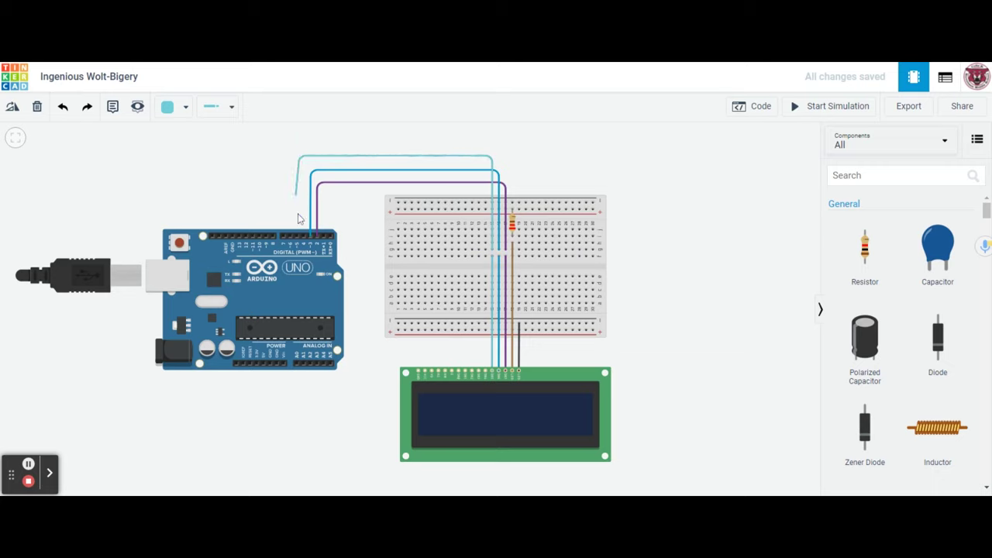
click(305, 230)
drag(301, 157, 303, 156)
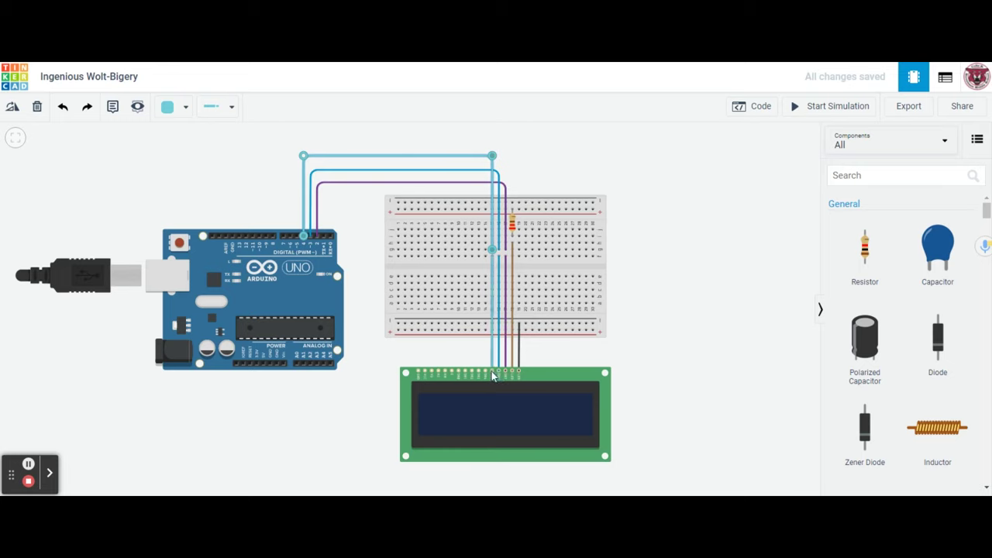
- Connect the LCD's DB4 pin directly to Arduino pin D5 with a green wire routed above the turquoise one, keeping the existing wires' colours
click(182, 108)
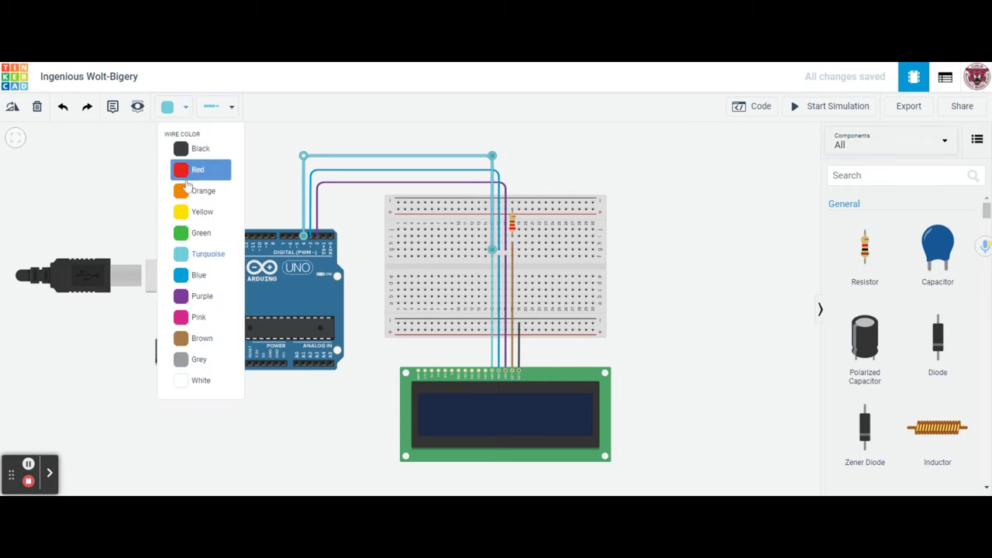
click(197, 232)
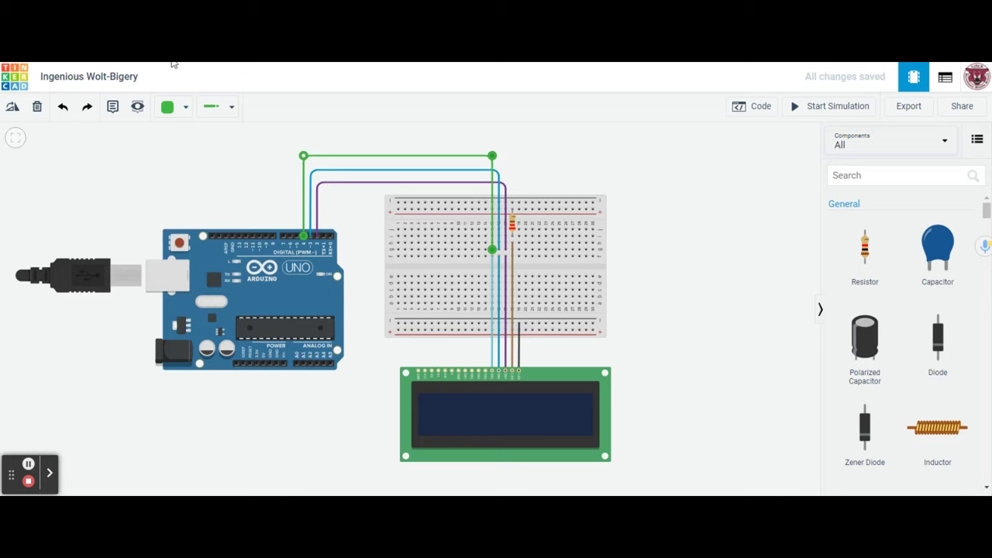
click(62, 106)
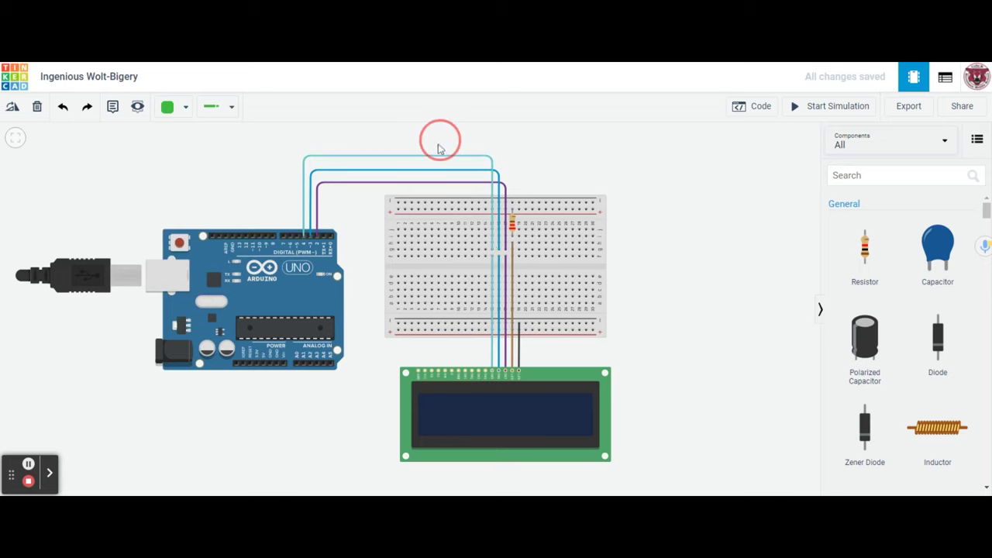
click(485, 376)
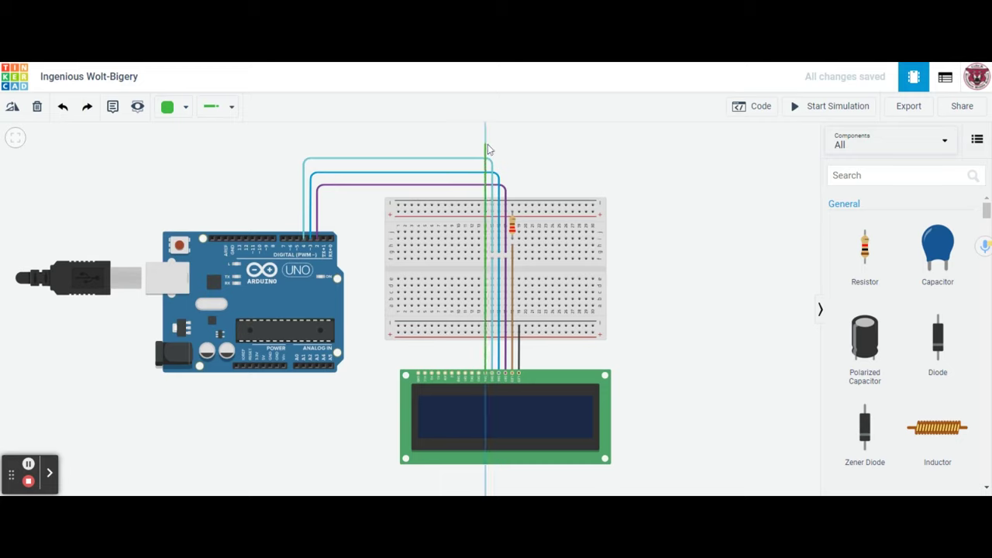
click(486, 142)
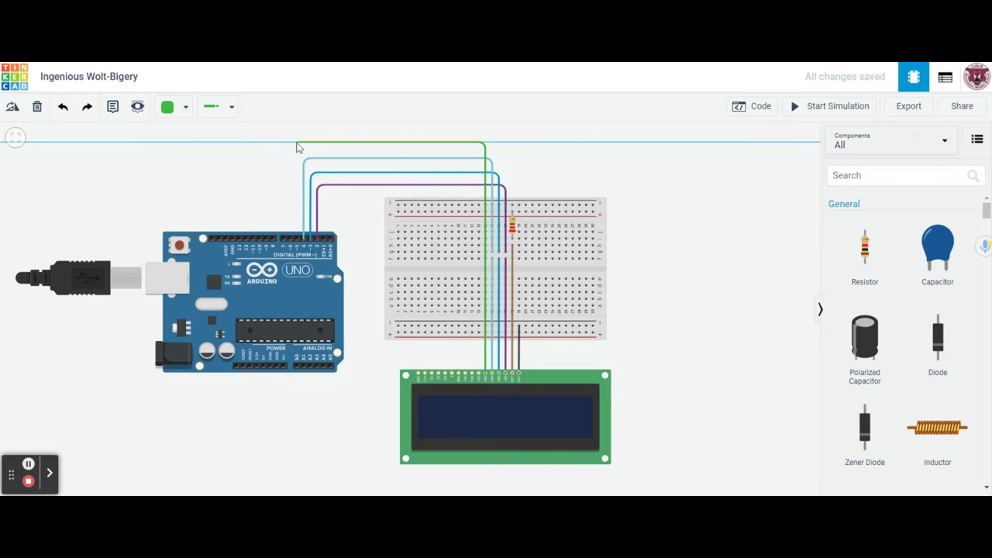
click(296, 143)
click(297, 242)
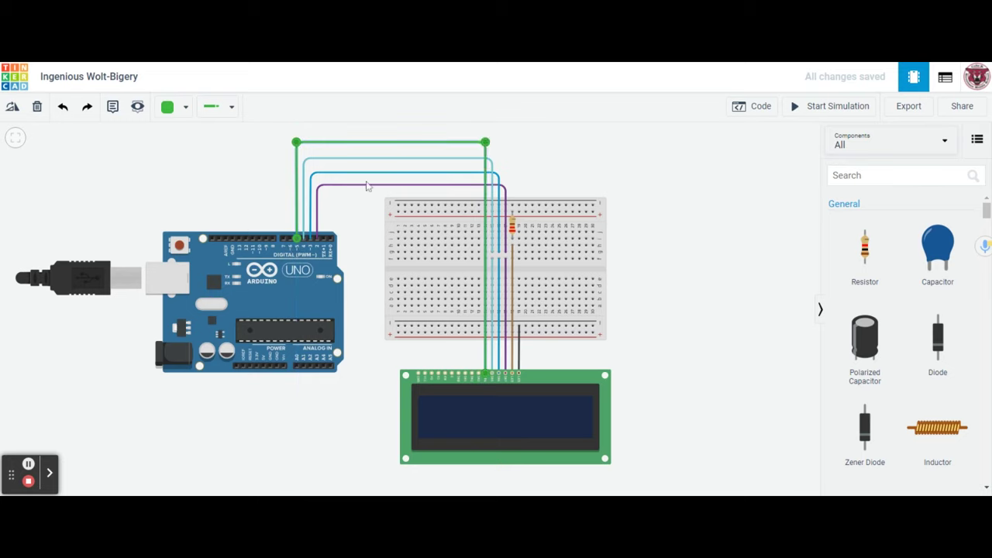
click(564, 154)
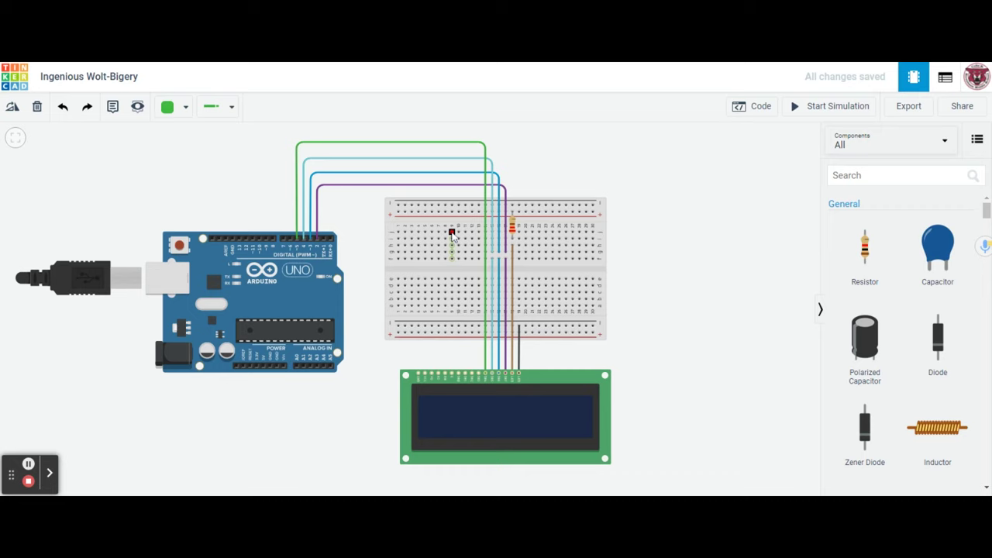
- Connect the LCD's Enable pin to column 9 of the breadboard with a straight yellow wire
click(177, 107)
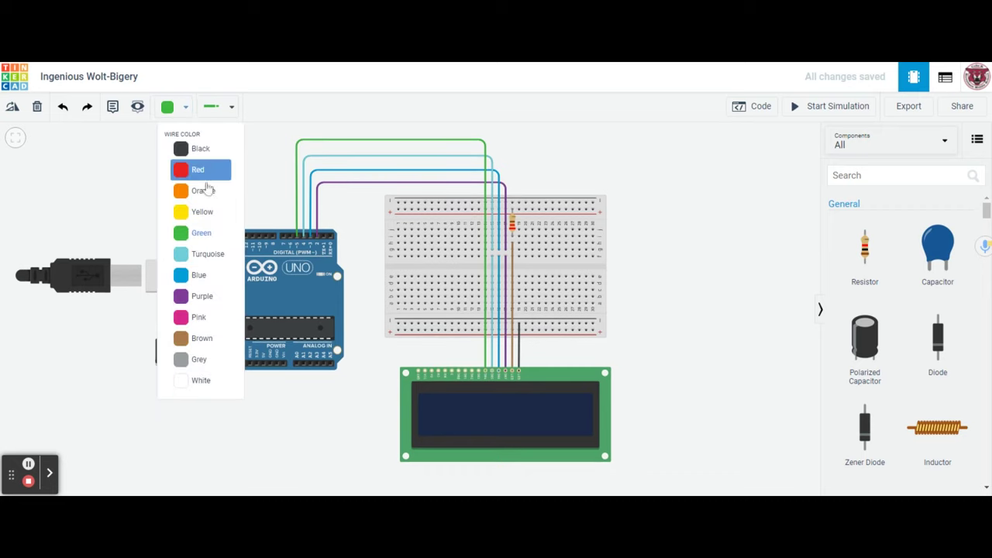
click(205, 214)
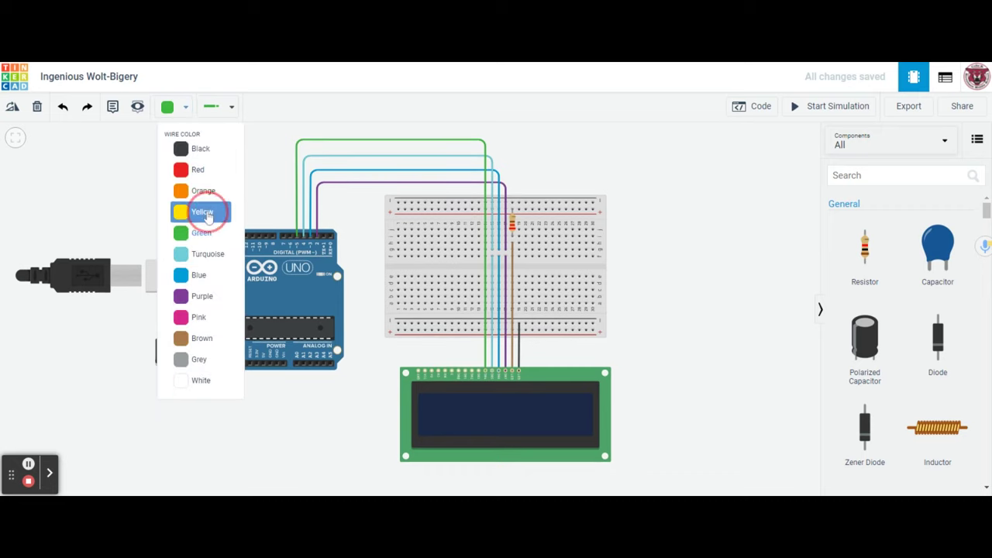
click(453, 373)
click(452, 257)
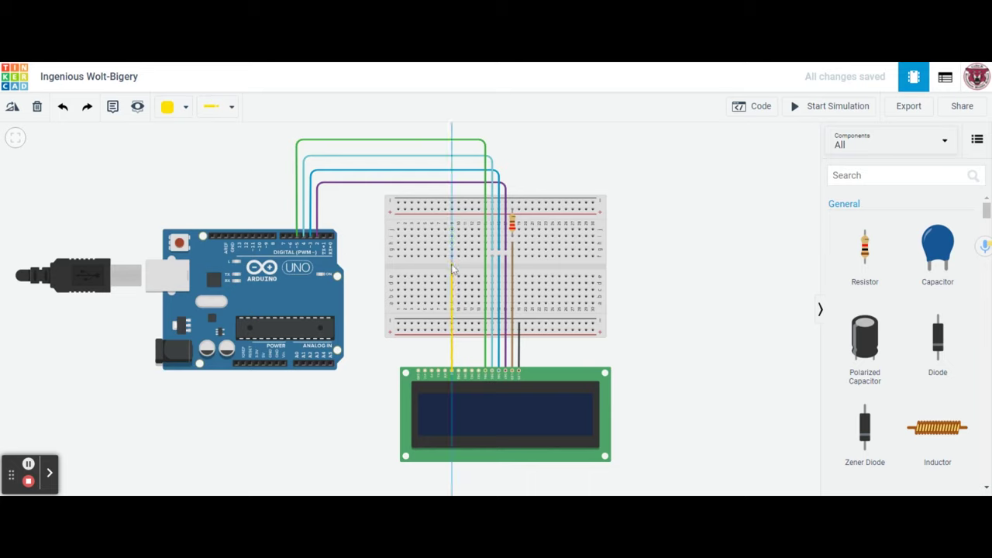
click(452, 257)
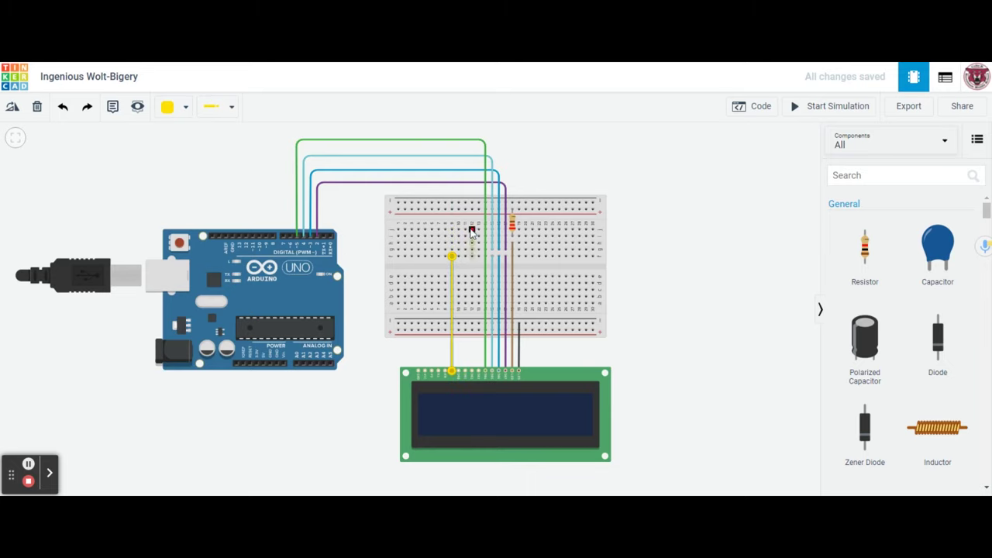
- Connect breadboard column 9 to Arduino pin D11 with a yellow wire routed between the turquoise and green ones, and straighten its corner above the Arduino
click(452, 230)
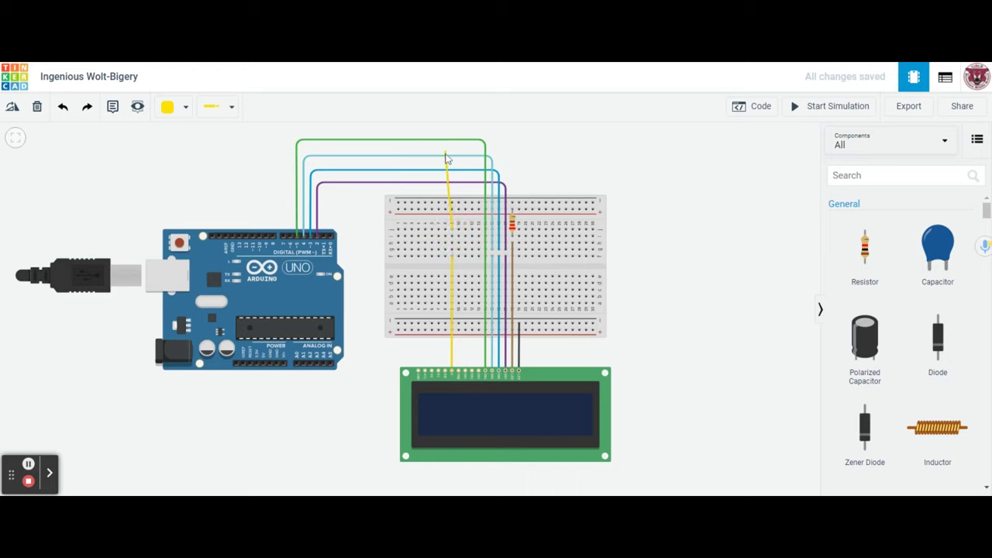
click(452, 147)
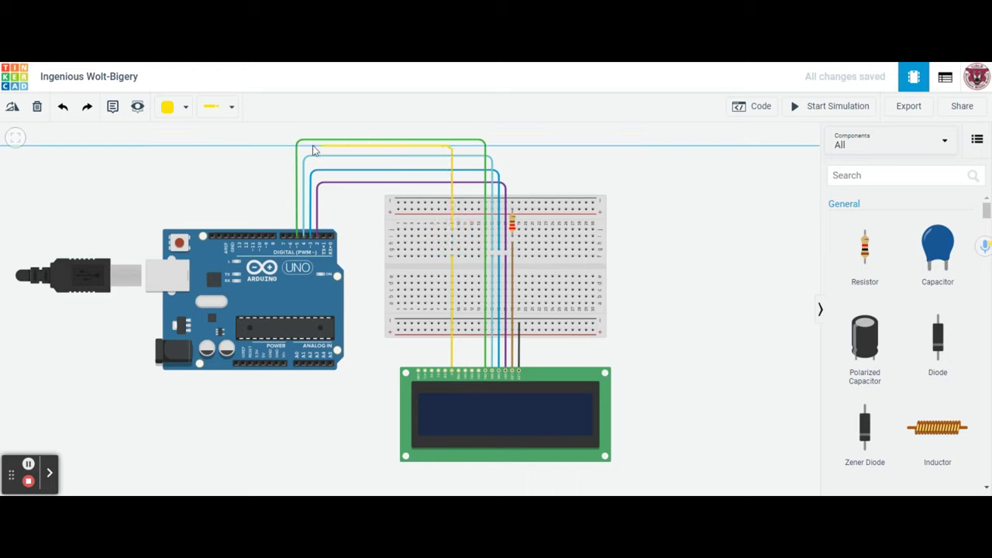
click(250, 147)
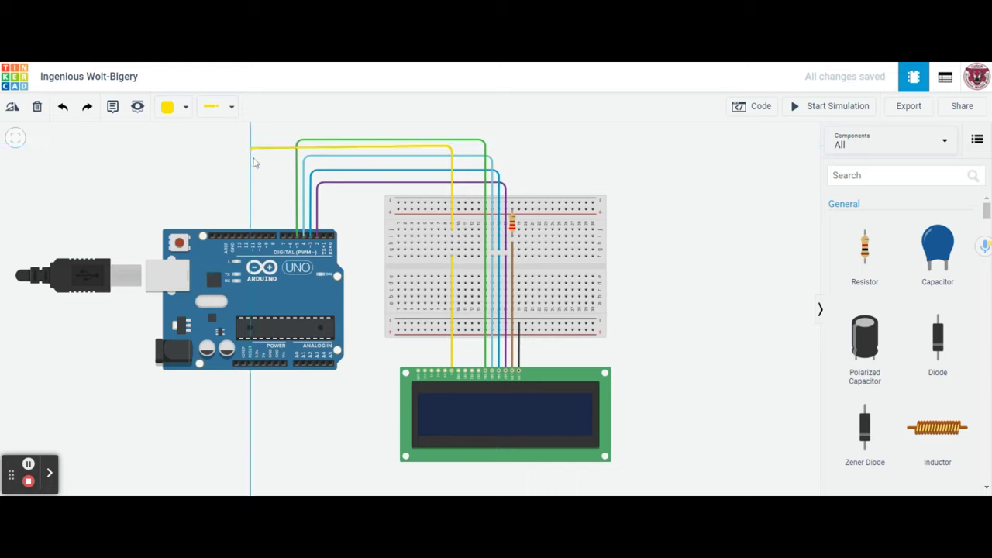
click(252, 236)
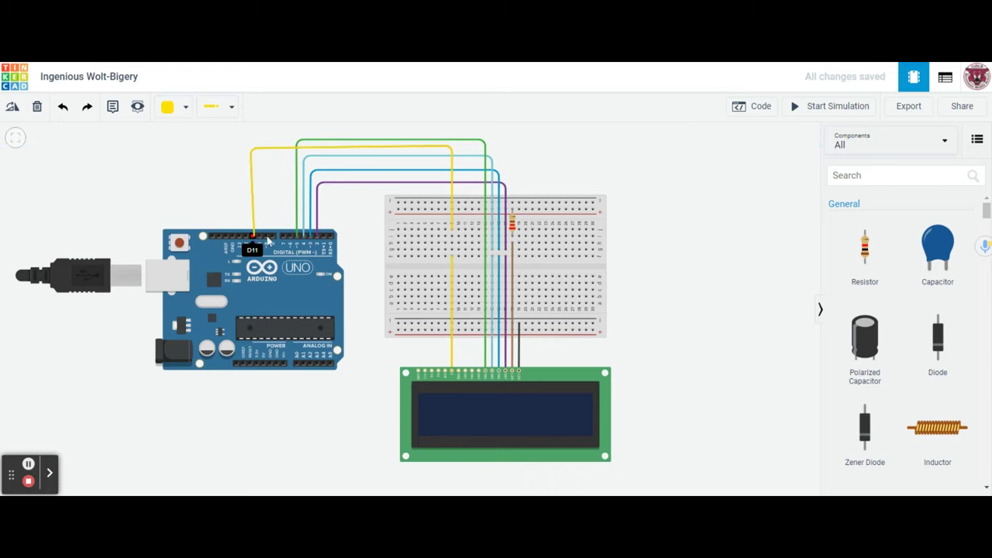
click(252, 236)
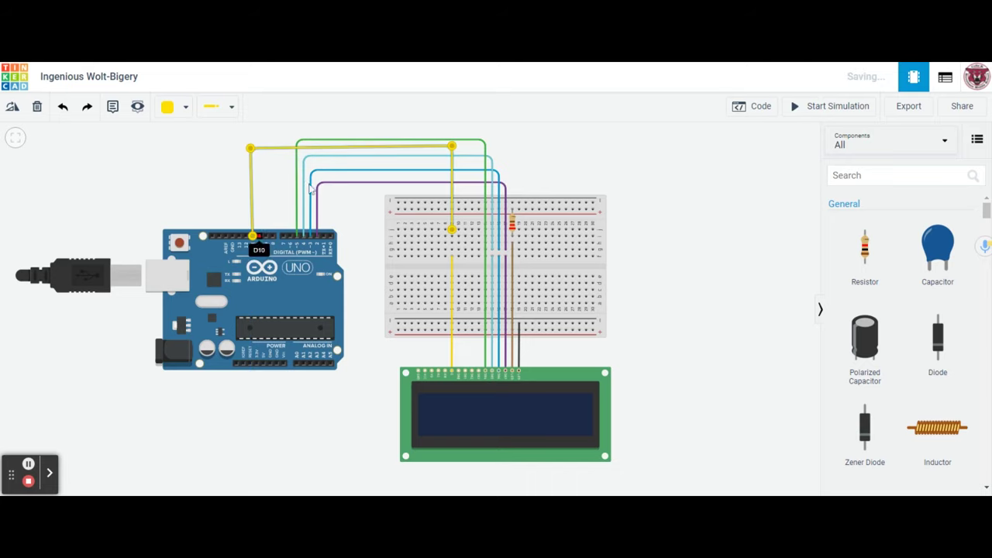
click(252, 148)
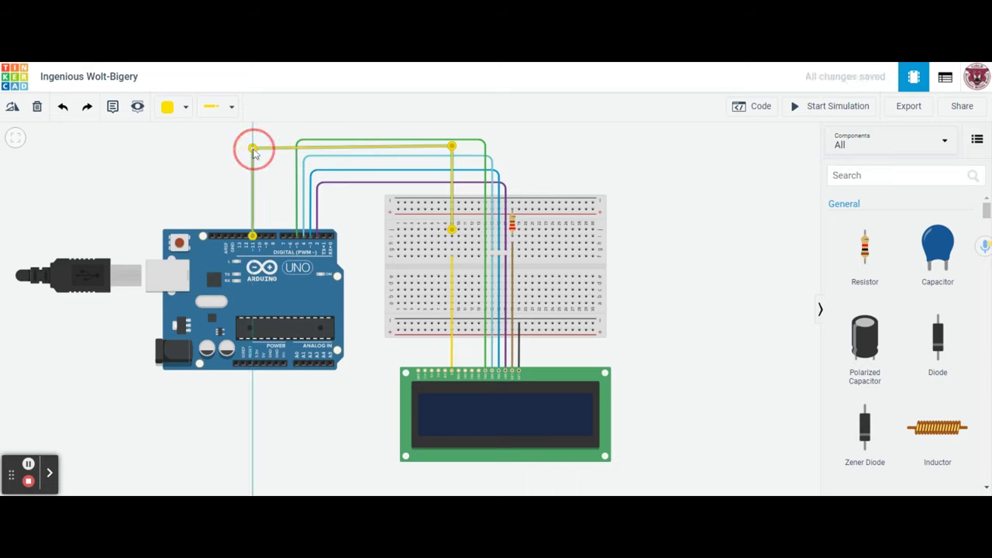
click(273, 134)
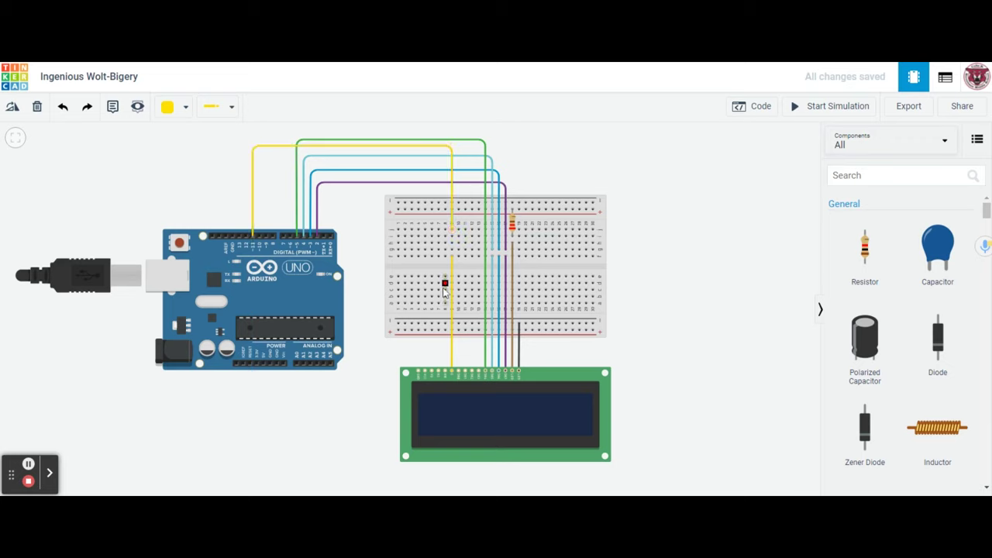
- Connect the LCD's Read/Write pin to the breadboard's lower negative rail with a straight black wire
click(185, 107)
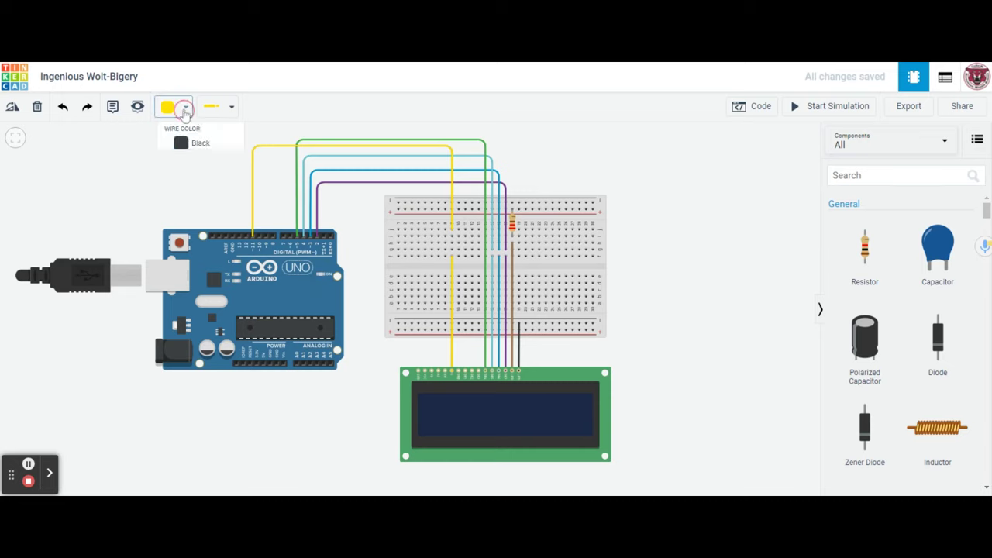
click(92, 163)
click(167, 107)
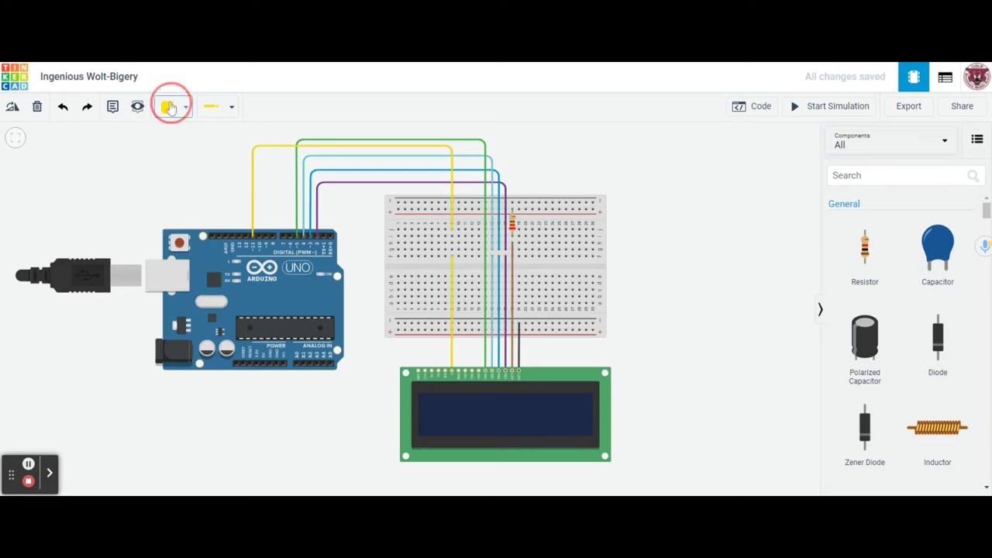
click(199, 150)
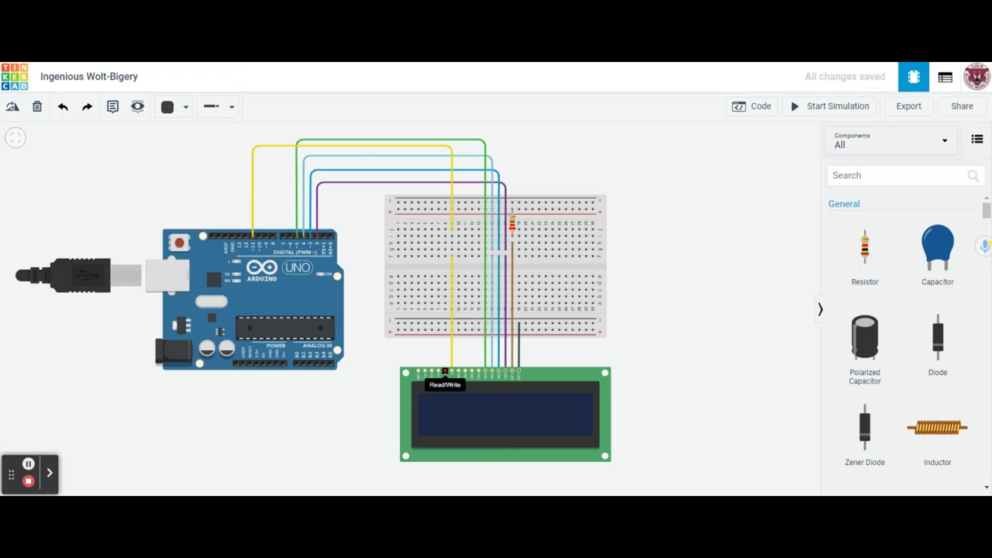
click(445, 371)
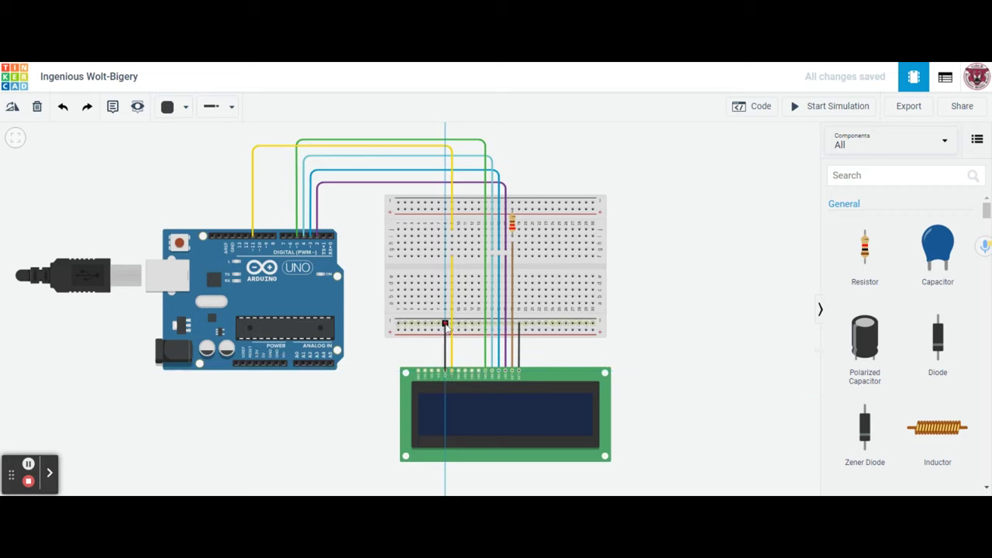
click(446, 324)
click(372, 373)
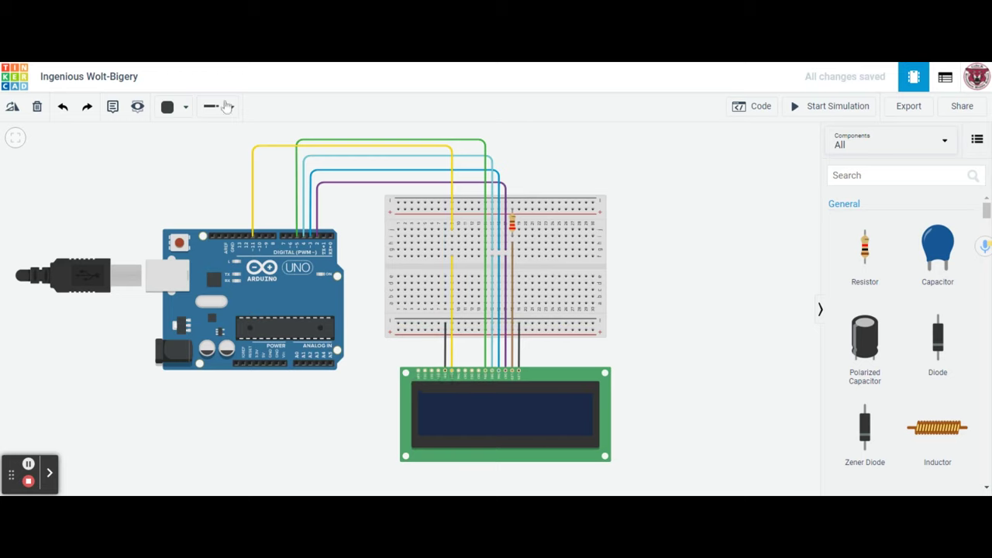
- Connect the LCD's Register Select pin to column 7 of the breadboard with a straight orange wire
click(172, 107)
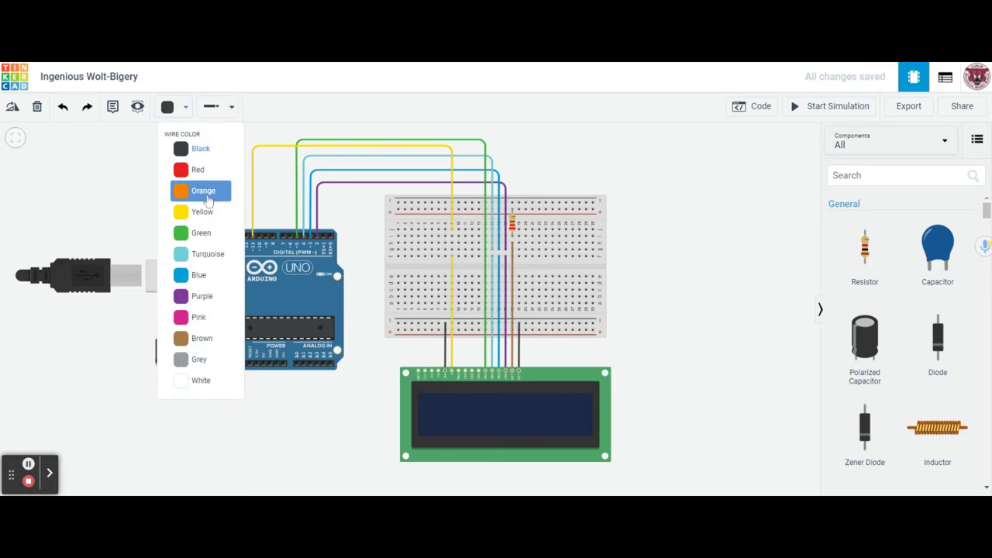
click(203, 191)
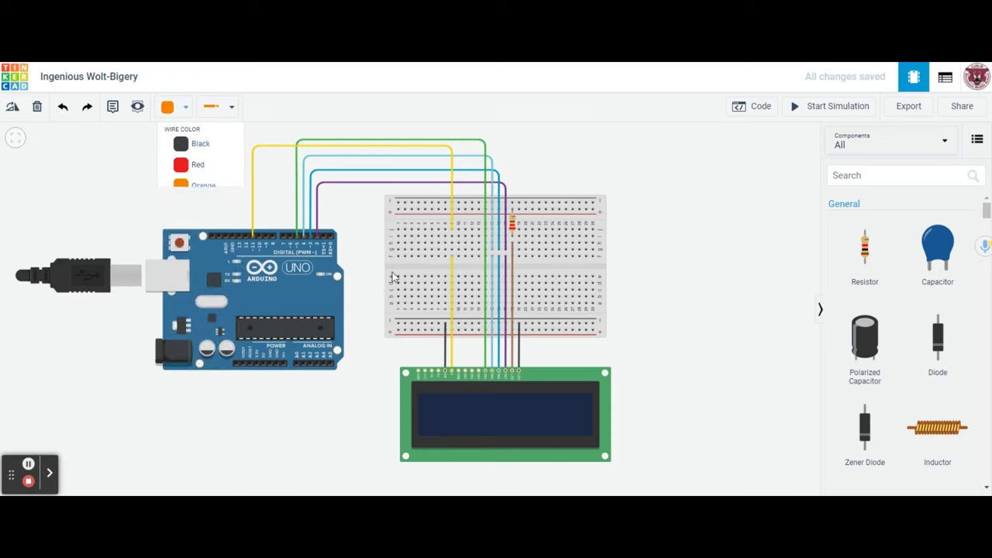
click(438, 375)
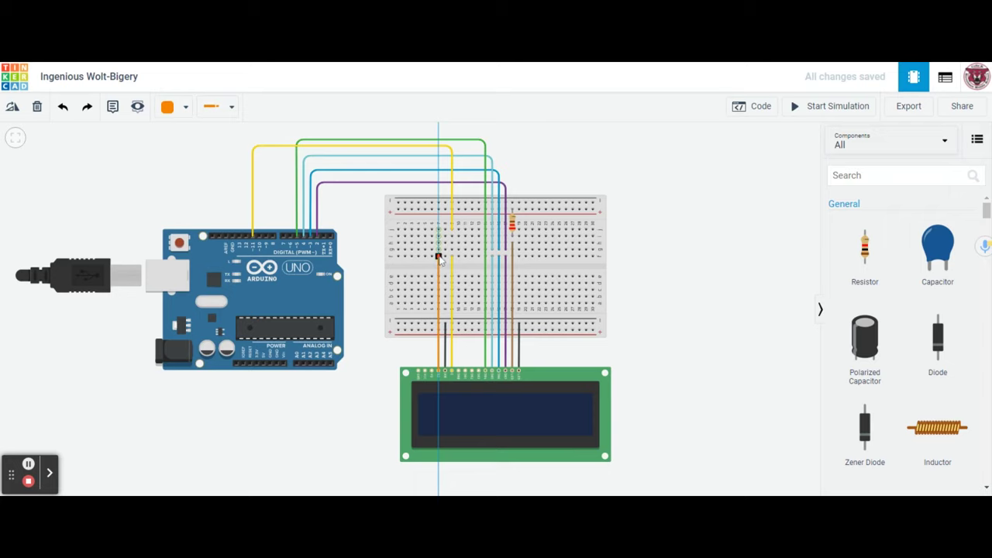
click(438, 257)
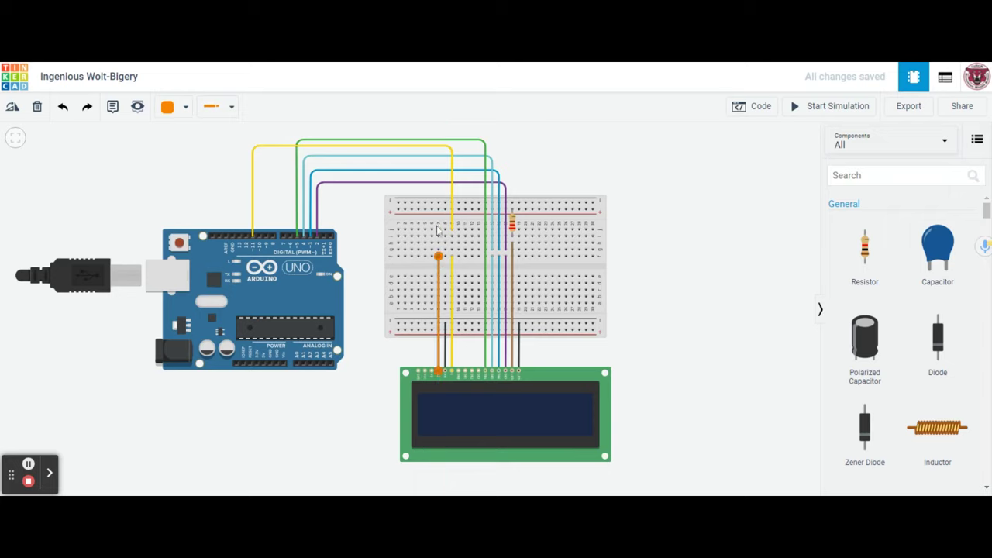
- Connect breadboard column 7 to Arduino pin D12 with an orange wire routed above the green one, and straighten both of its corners
click(438, 230)
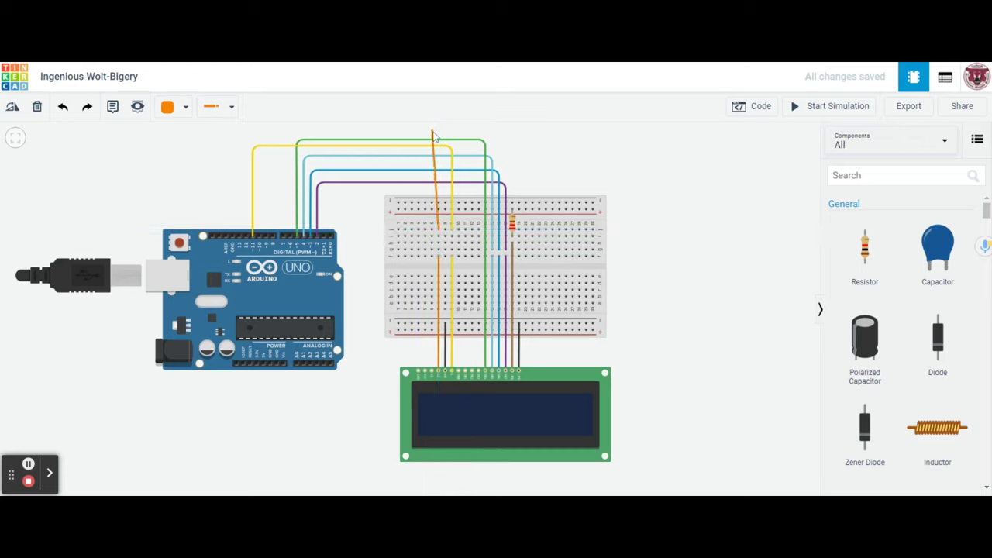
click(435, 133)
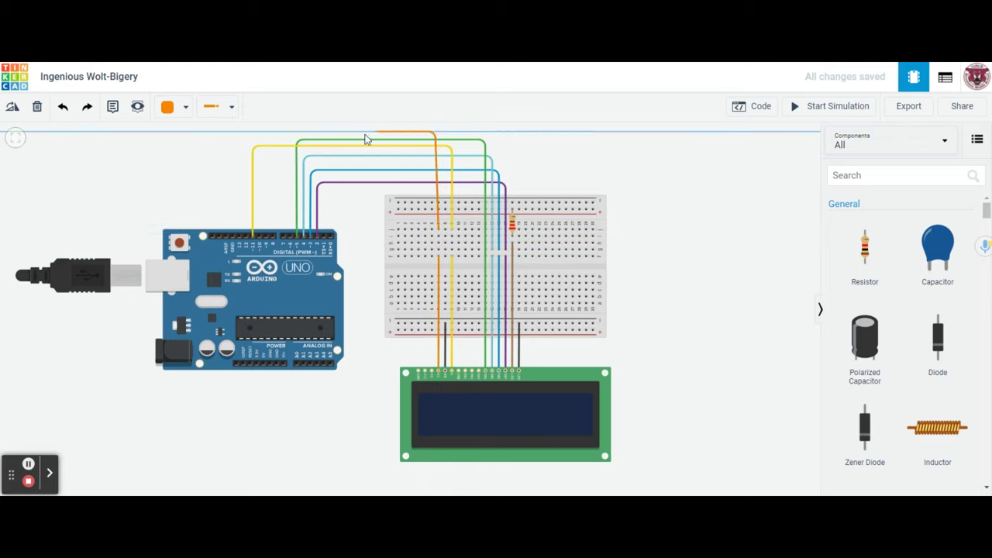
click(248, 137)
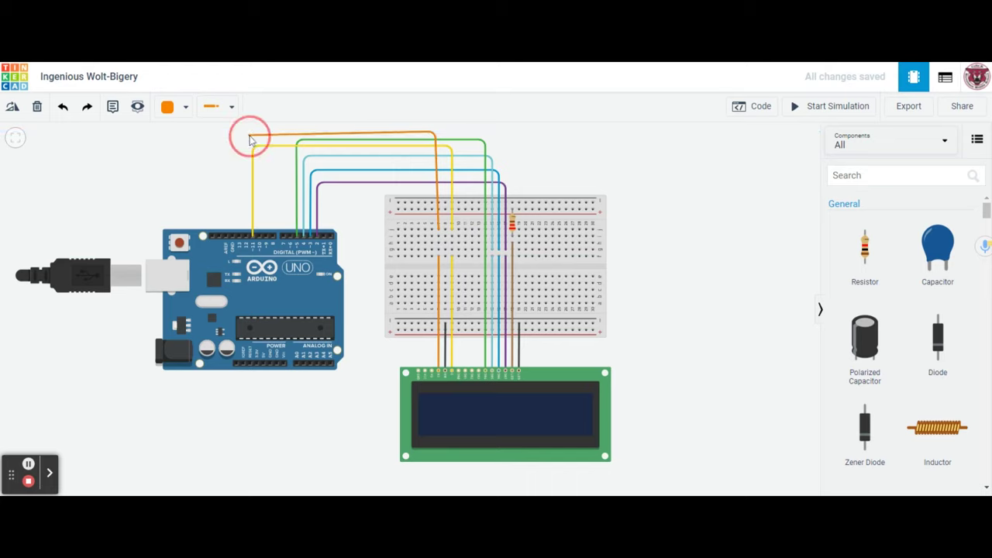
click(245, 235)
drag(249, 134, 246, 131)
click(435, 133)
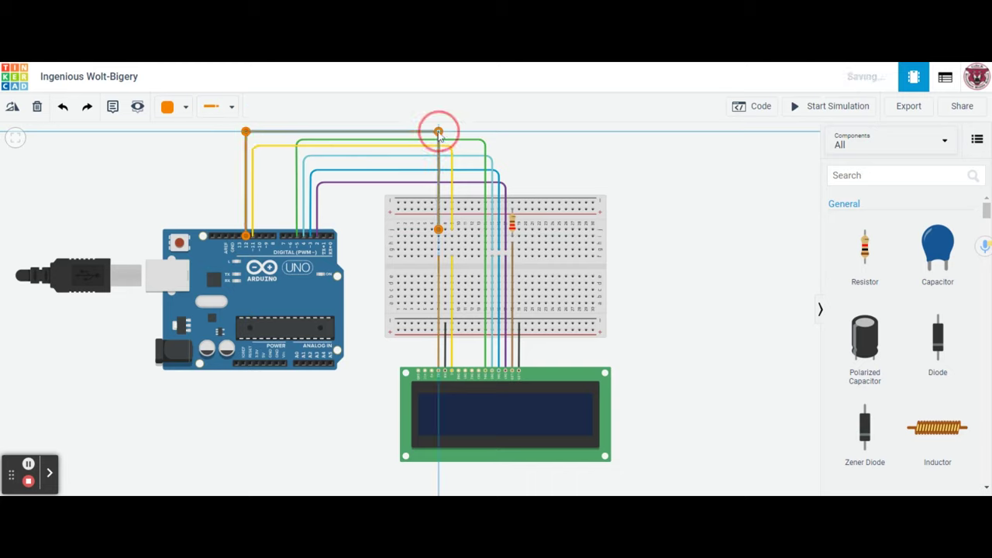
click(579, 148)
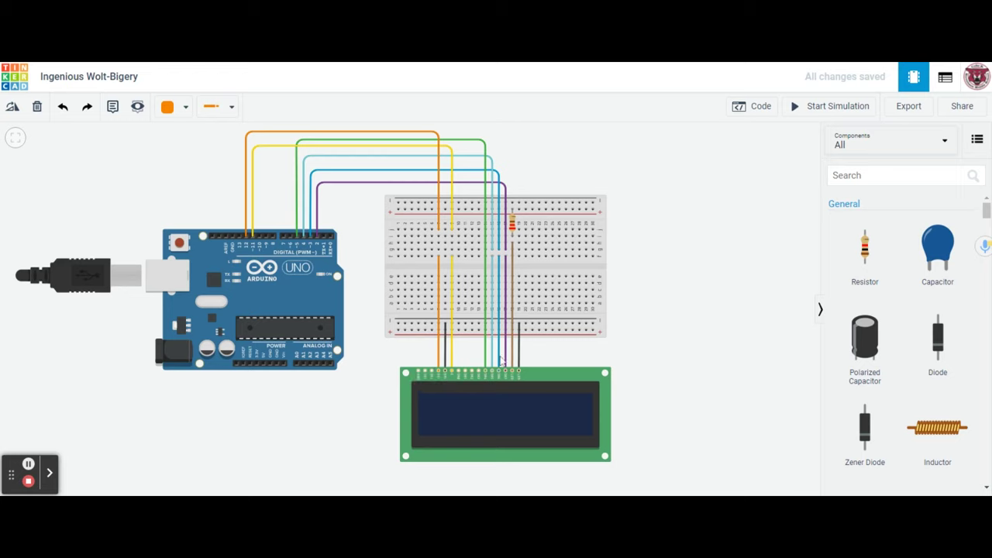
- Add a potentiometer to the breadboard beside the orange wire, with its terminals in columns 2 to 4 of the lower half
scroll(899, 305, down, 3)
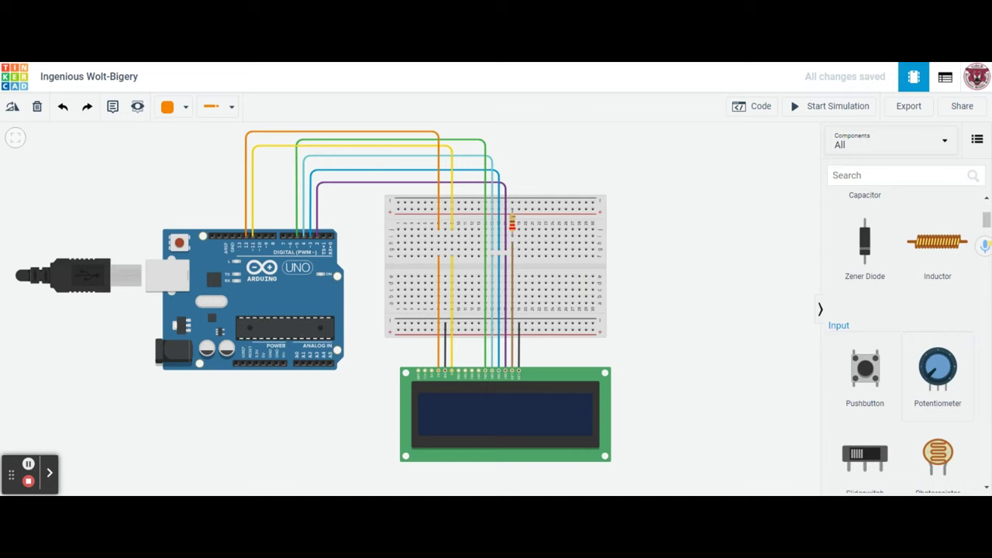
drag(905, 364, 412, 295)
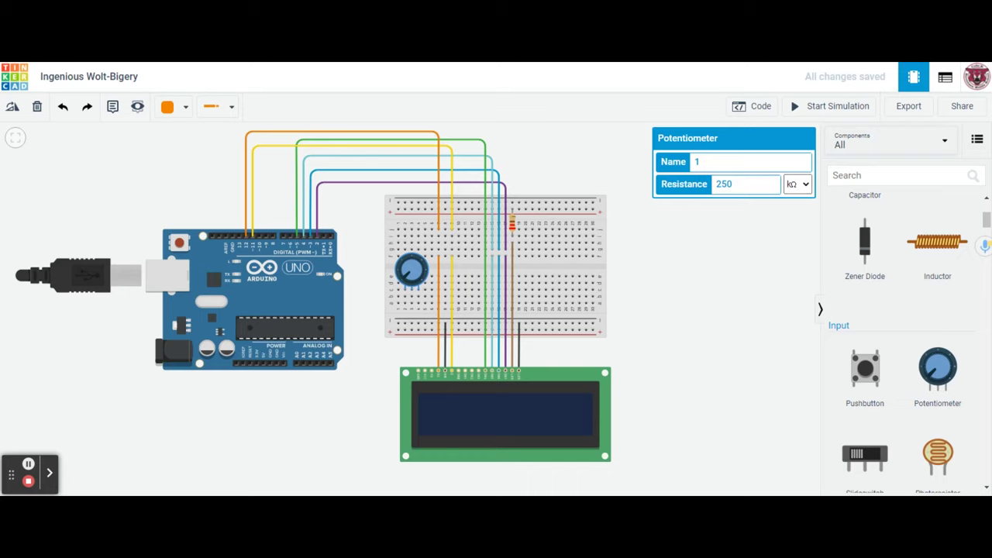
click(669, 279)
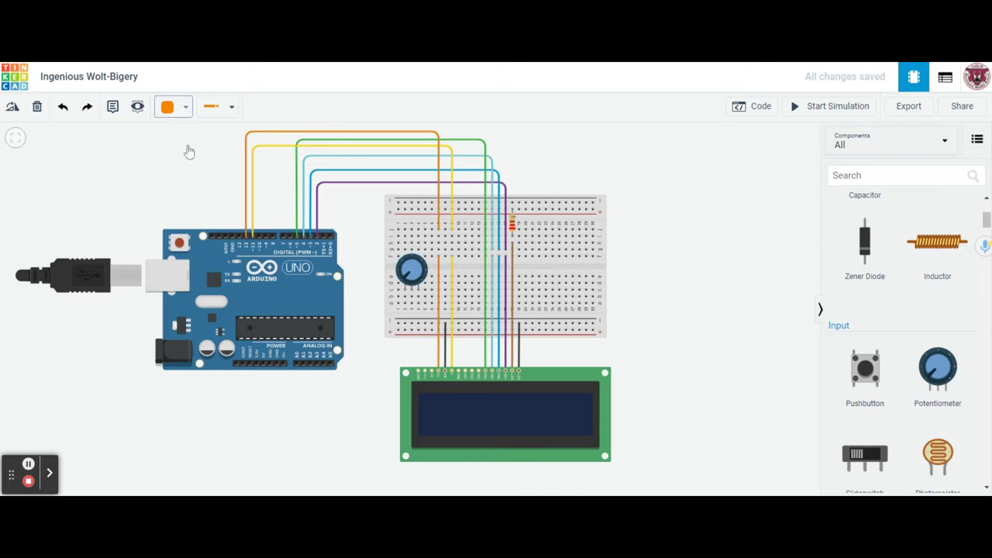
- Connect the LCD's Contrast pin to the potentiometer's wiper in column 3 with a purple wire that runs straight up column 6 before turning
click(186, 107)
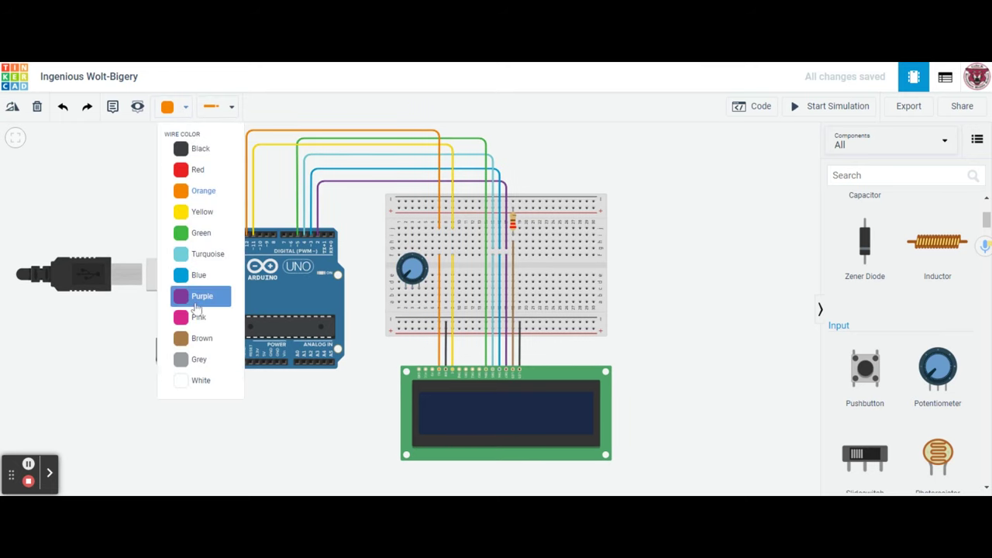
click(195, 304)
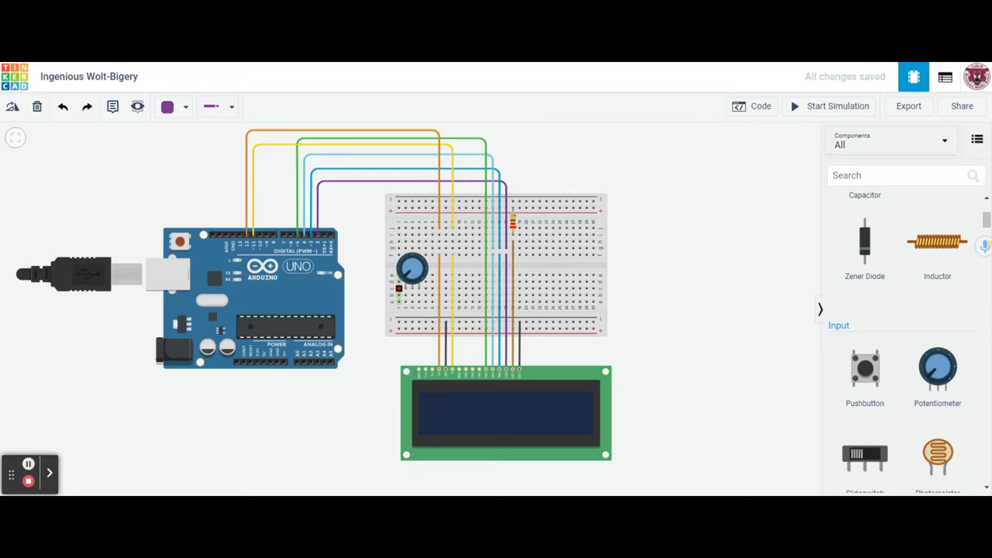
click(432, 372)
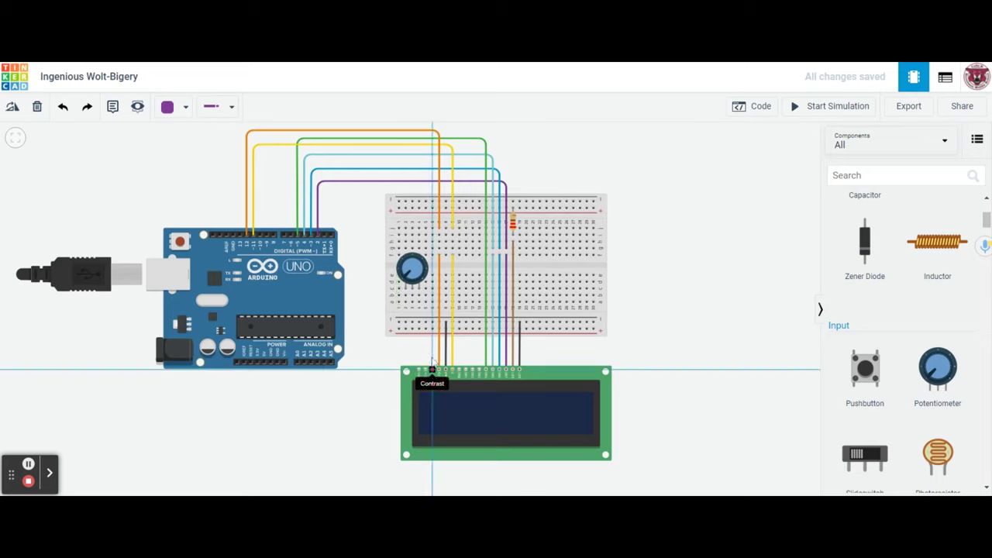
click(426, 297)
drag(431, 301, 417, 301)
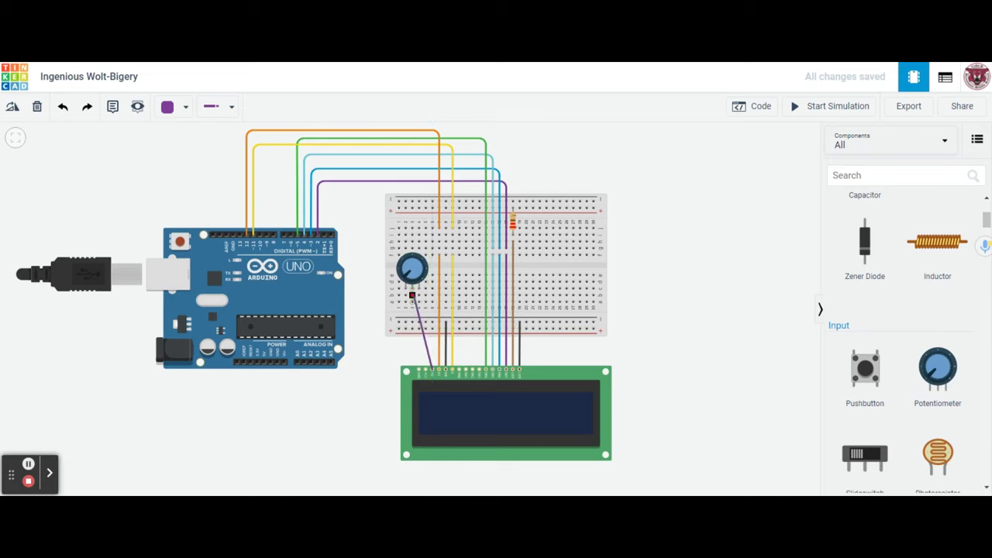
drag(411, 295, 435, 316)
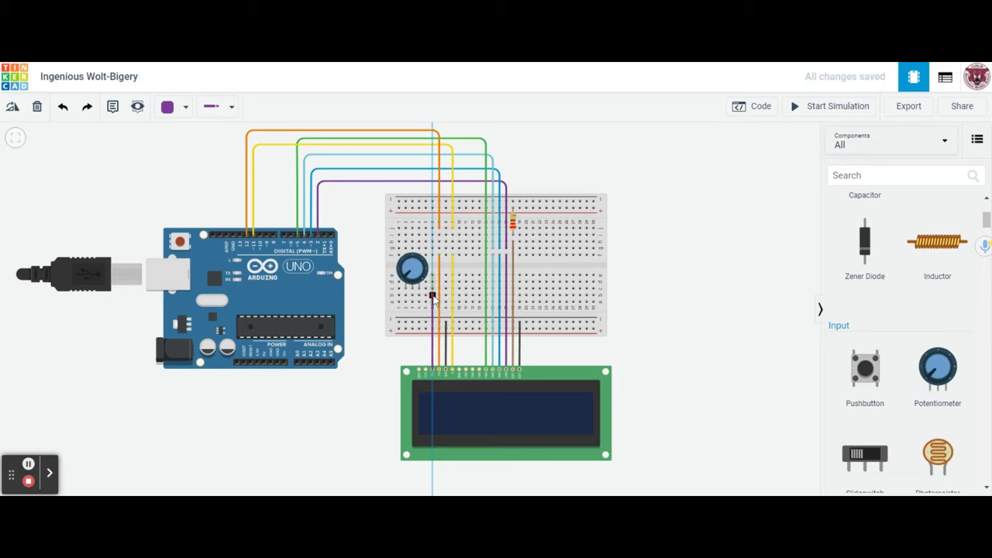
click(432, 298)
click(412, 295)
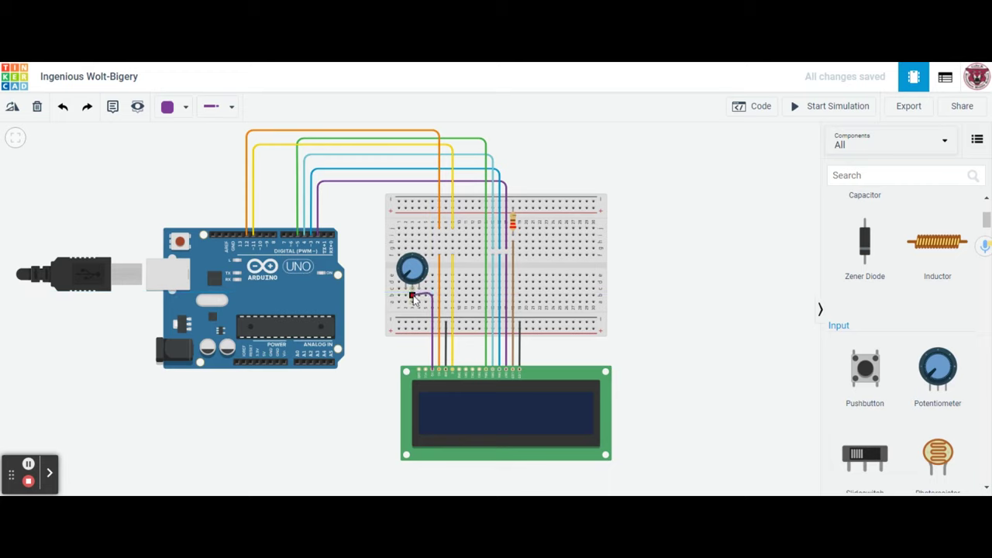
click(413, 293)
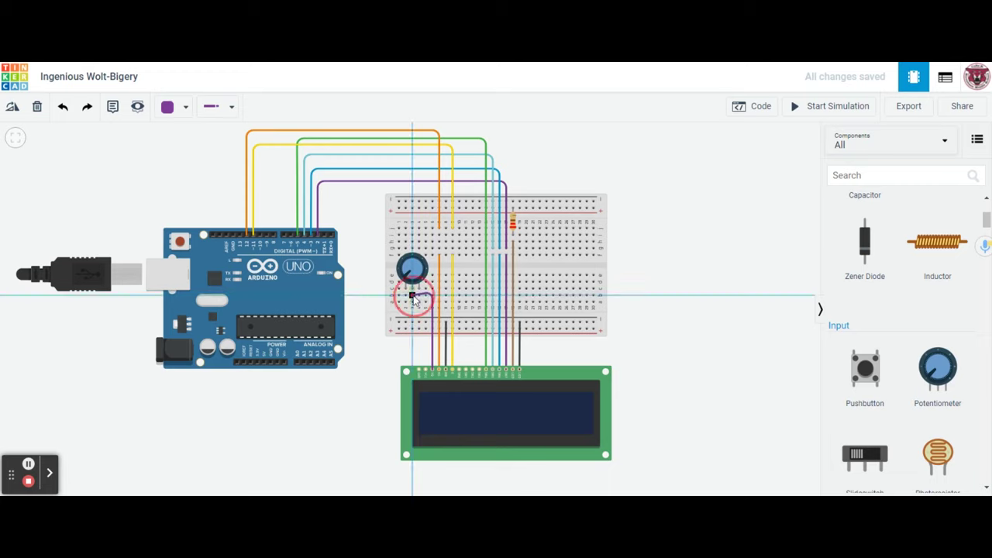
- Adjust the corner of the purple Contrast wire at column 6 so its last stretch runs level to the potentiometer's wiper column
click(433, 298)
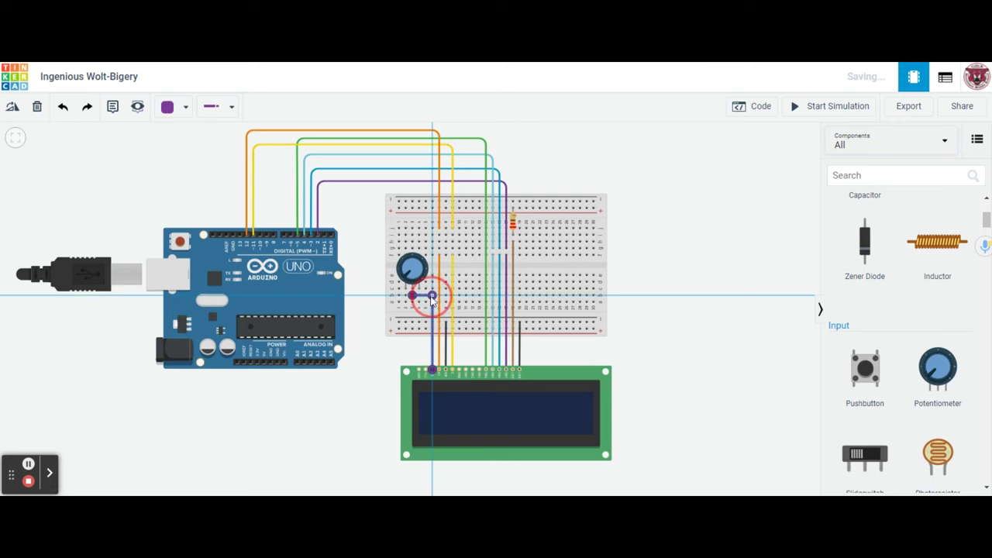
click(422, 313)
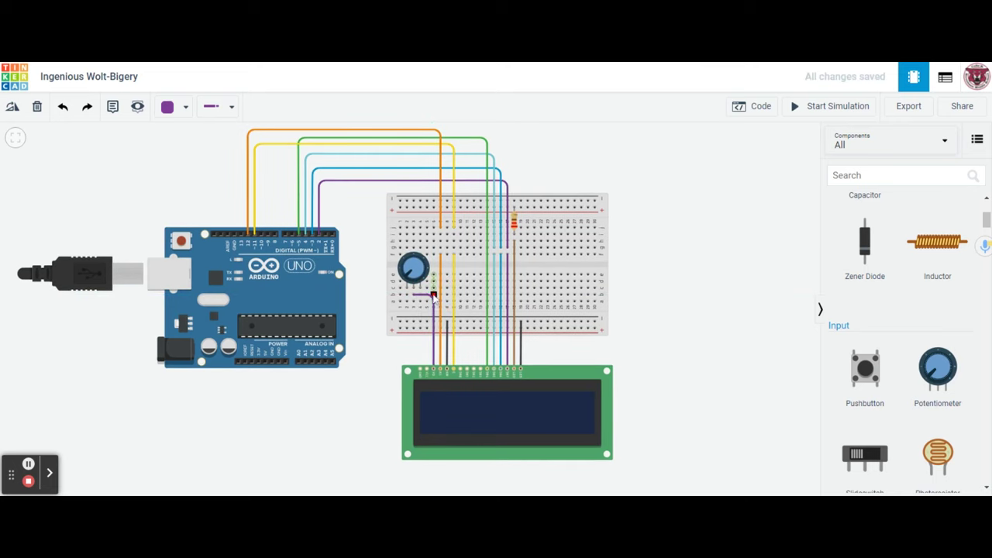
drag(434, 295, 414, 297)
mouse_move(413, 295)
mouse_down()
mouse_move(428, 301)
mouse_move(437, 288)
mouse_move(429, 301)
mouse_up()
- Connect the LCD's power pin, beside its Ground pin, to the breadboard's lower positive rail with a straight red wire
click(180, 111)
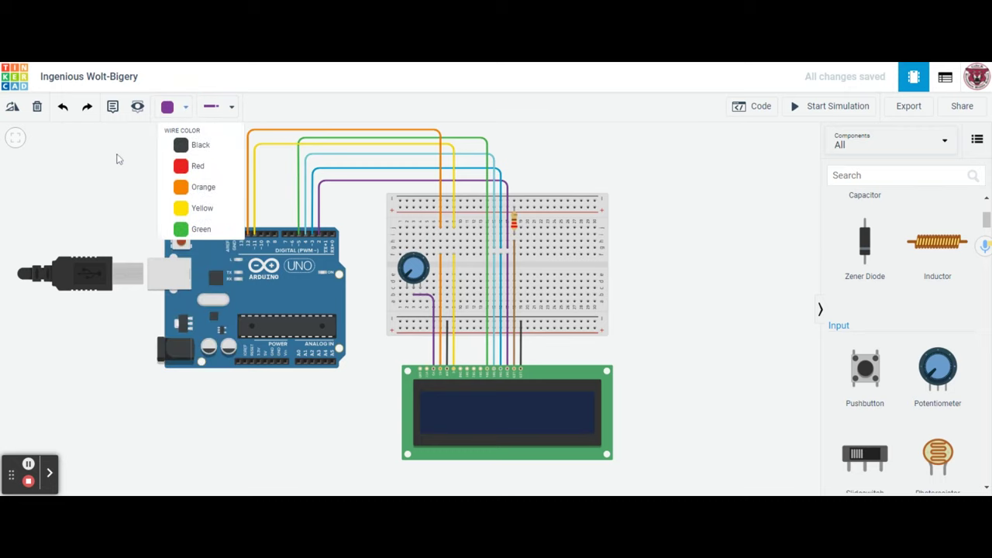
click(177, 107)
click(187, 165)
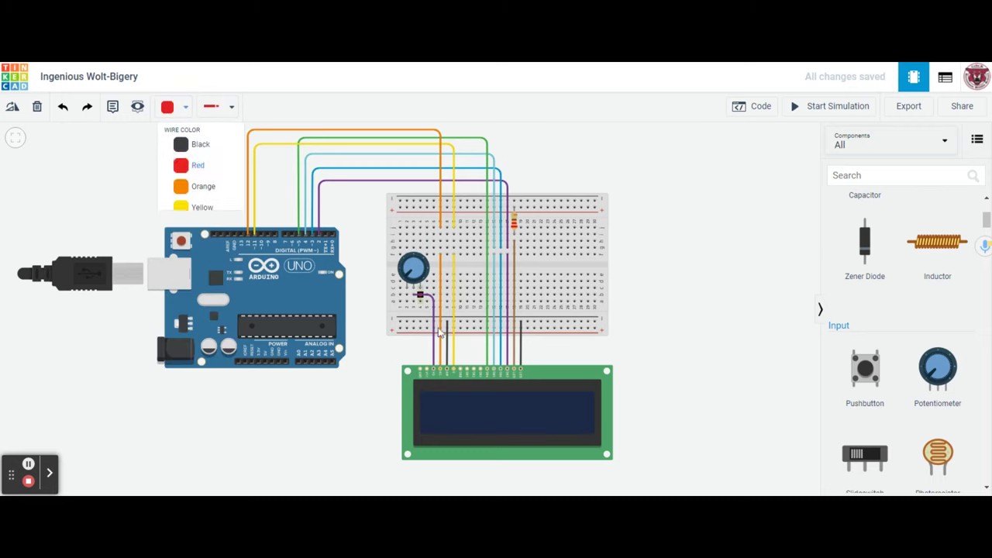
click(427, 370)
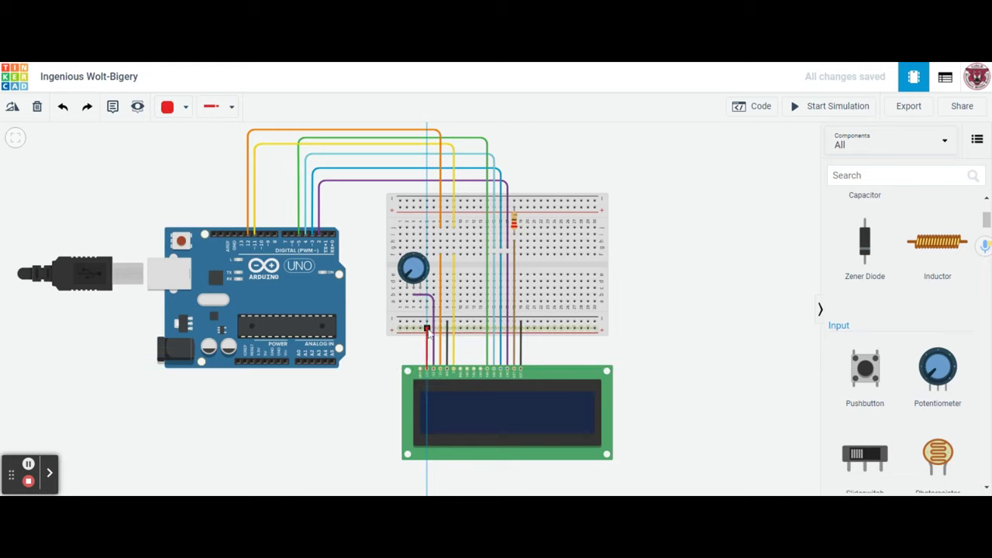
click(427, 329)
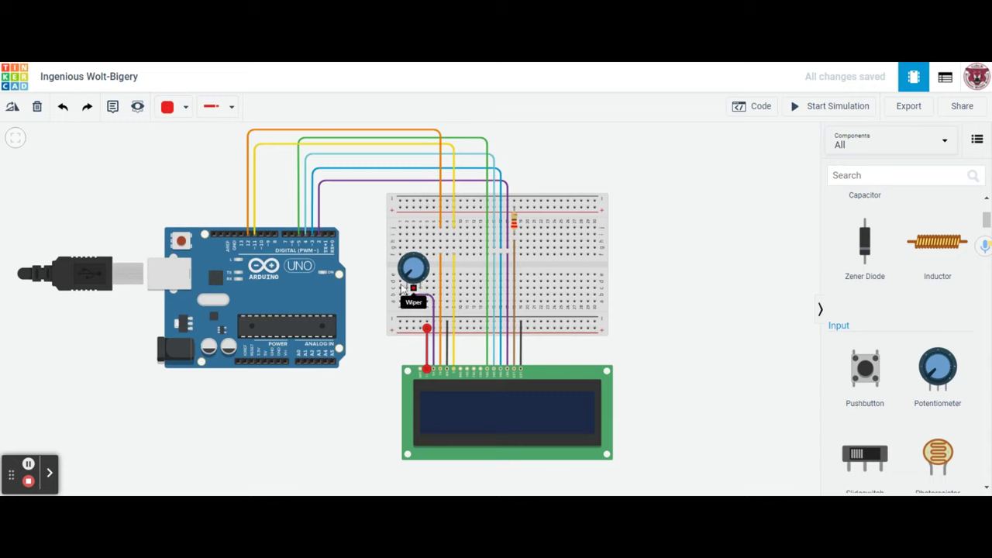
click(392, 356)
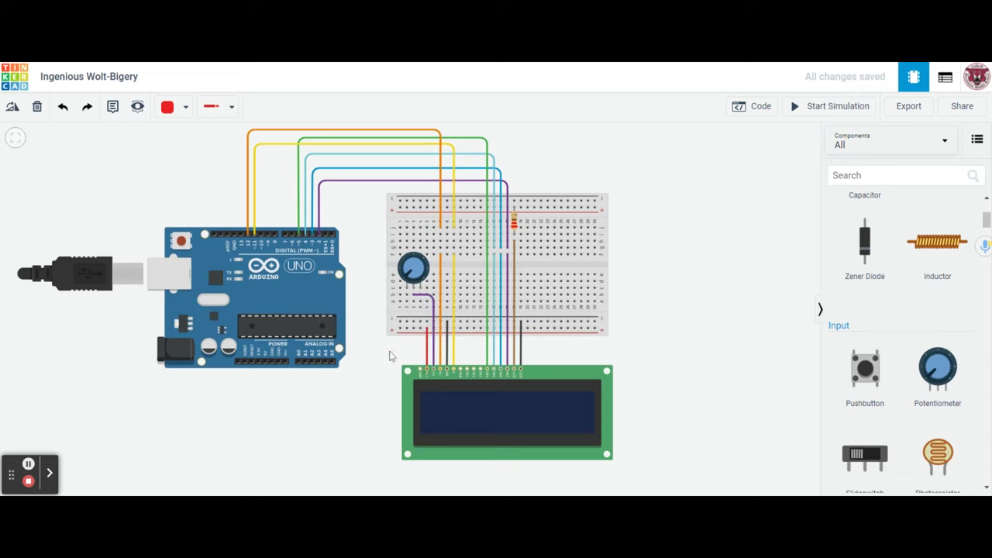
- Connect the LCD's Ground pin and the potentiometer's Terminal 2 to the breadboard's lower negative rail with straight black wires
click(228, 107)
click(179, 109)
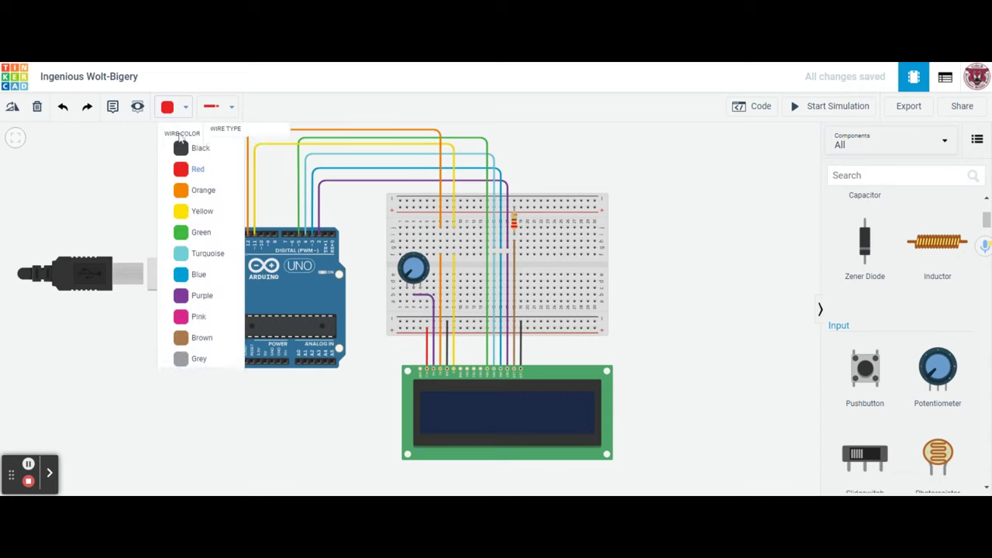
click(183, 148)
scroll(419, 372, down, 1)
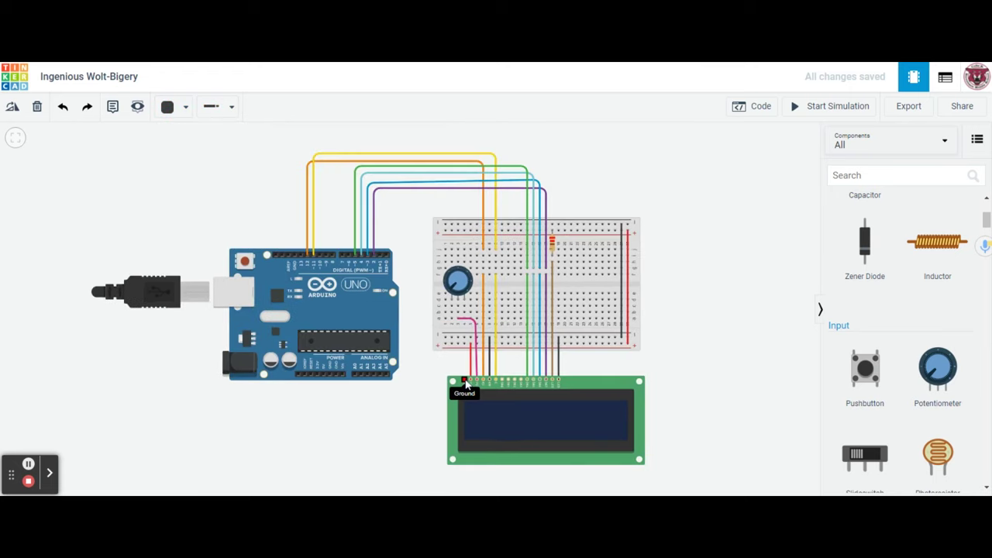
click(465, 383)
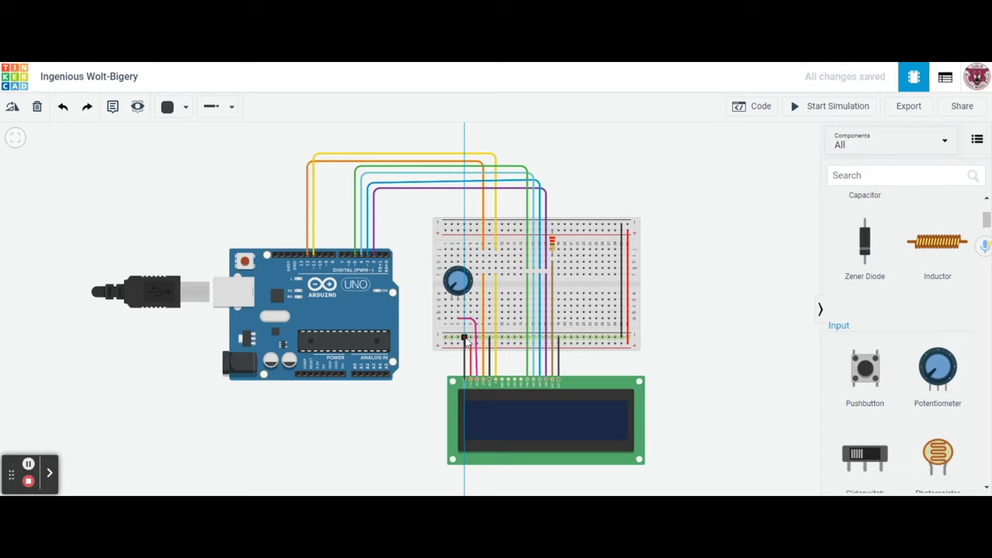
click(464, 338)
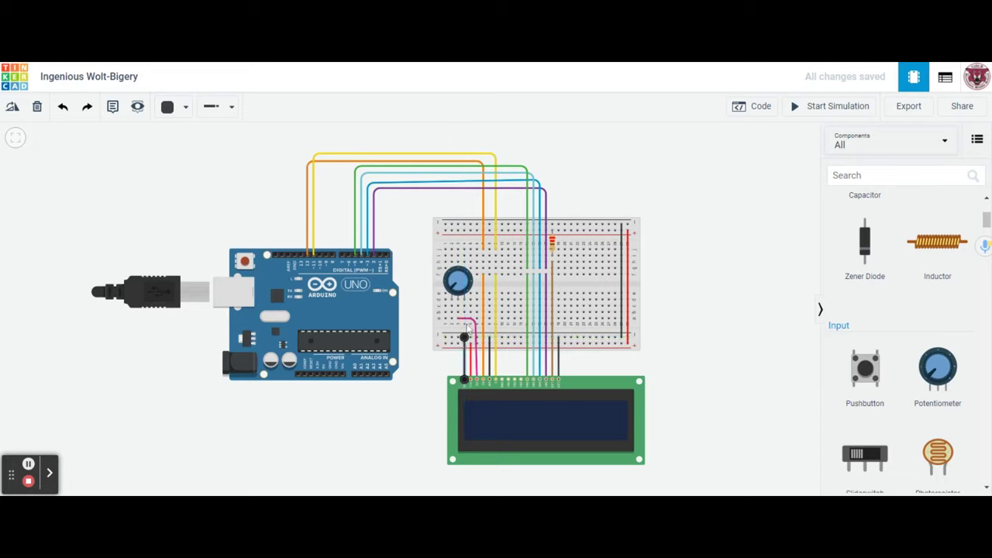
click(464, 303)
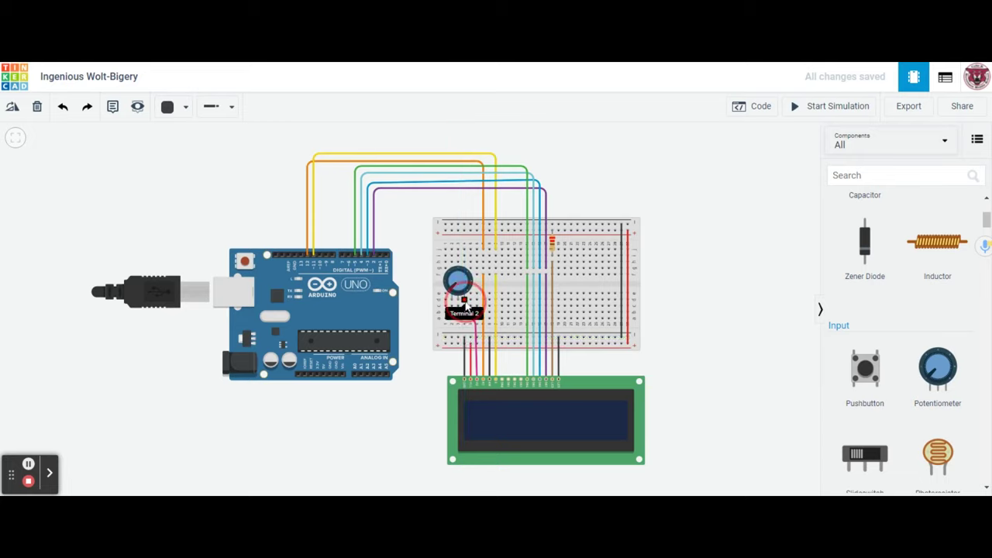
click(465, 338)
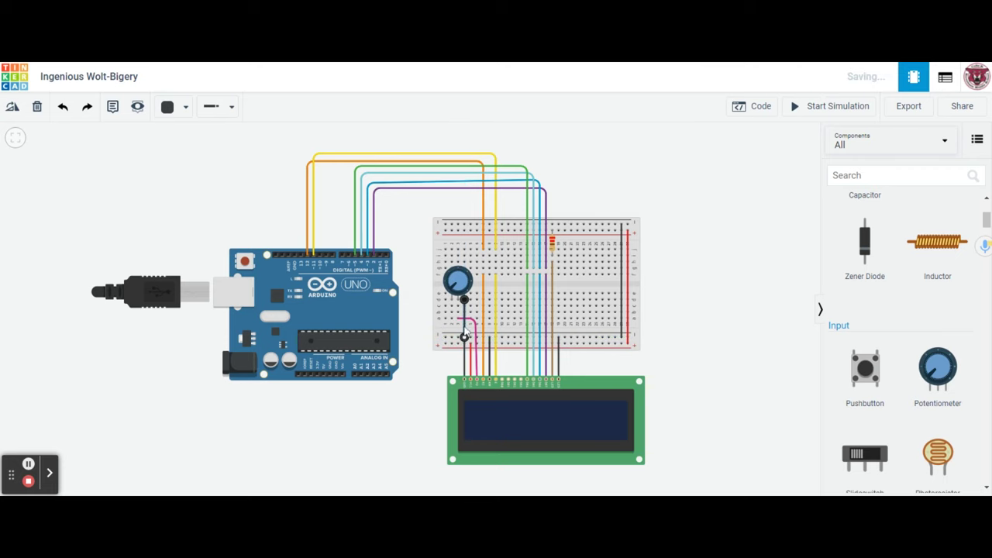
- Connect the start of the lower negative rail to the Arduino's power-side GND pin with a black wire routed below the board, straightening its last corner
scroll(465, 303, up, 1)
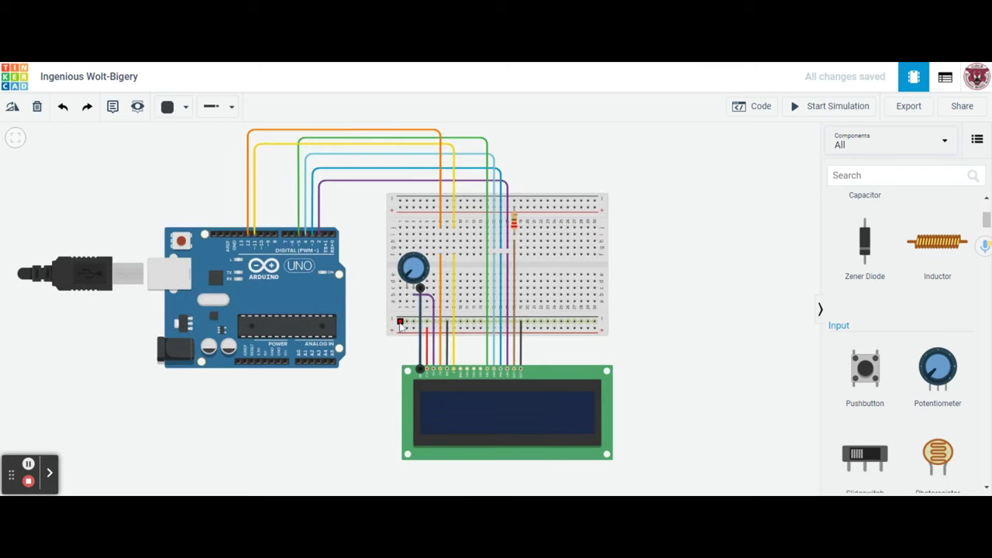
click(400, 321)
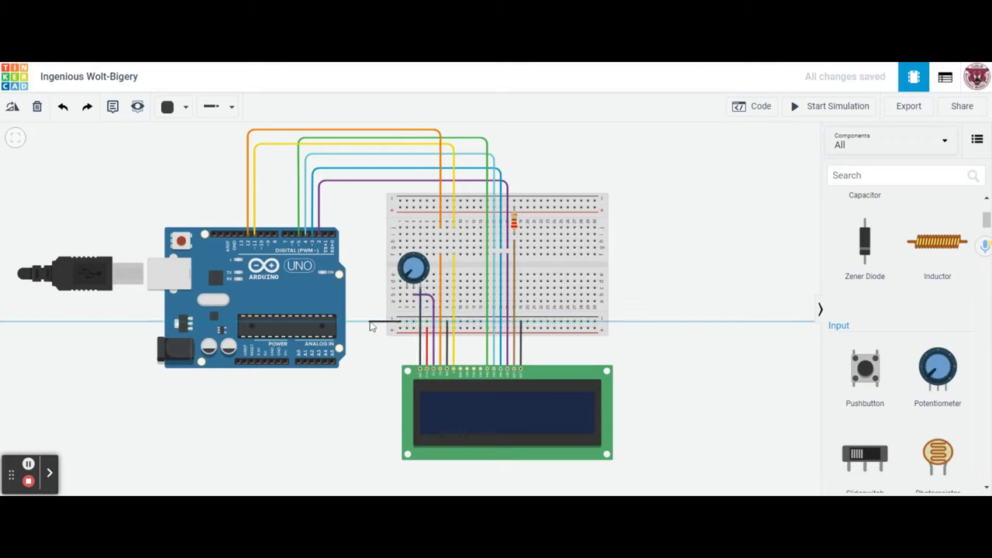
click(370, 321)
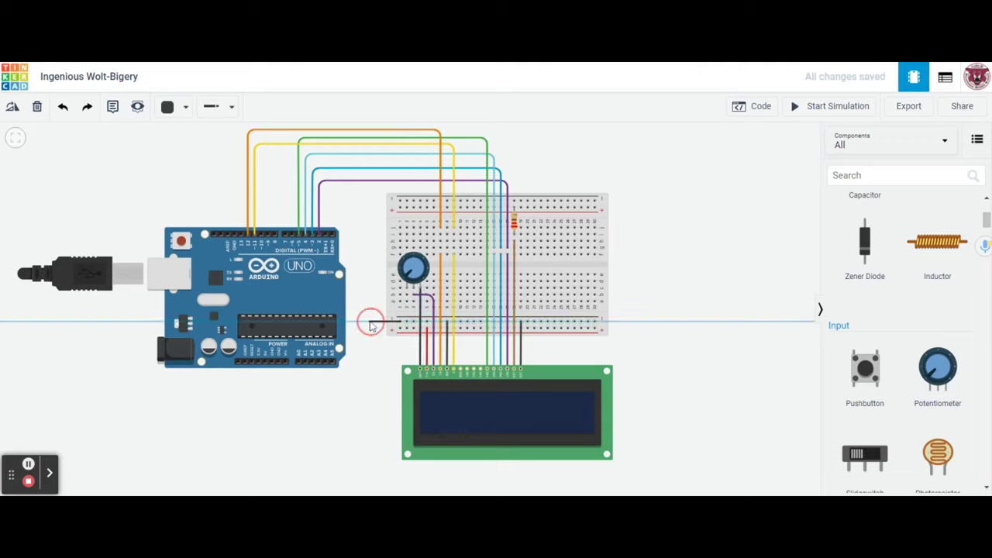
click(370, 390)
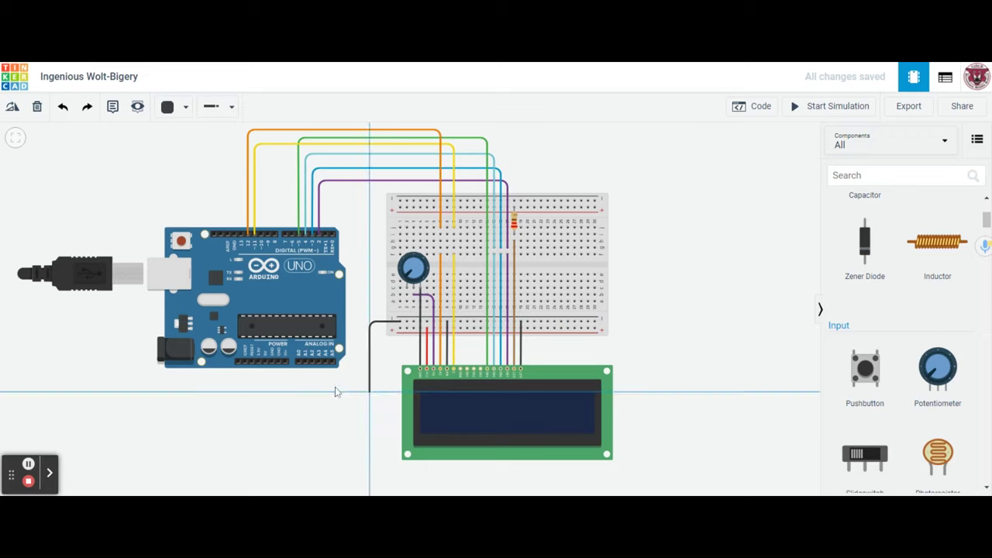
click(271, 392)
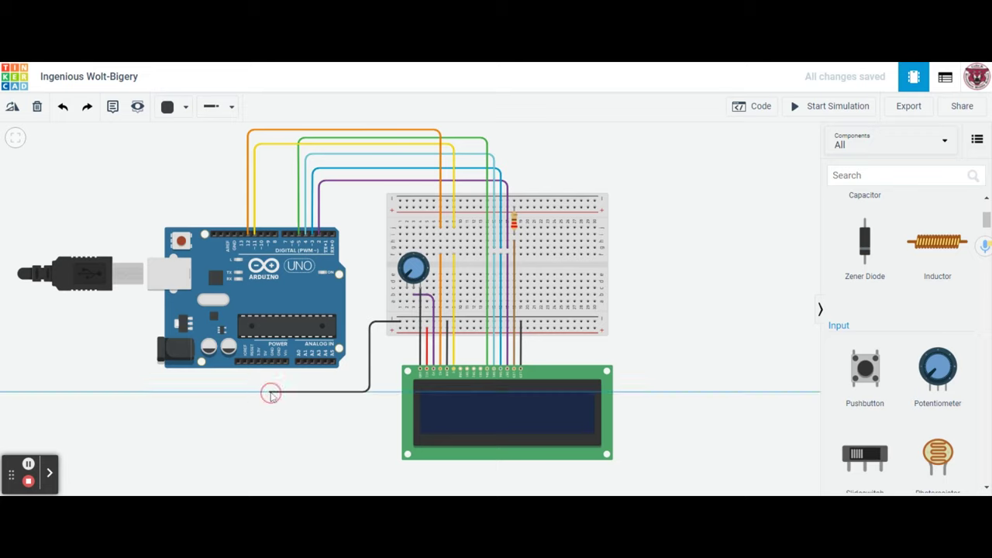
click(269, 362)
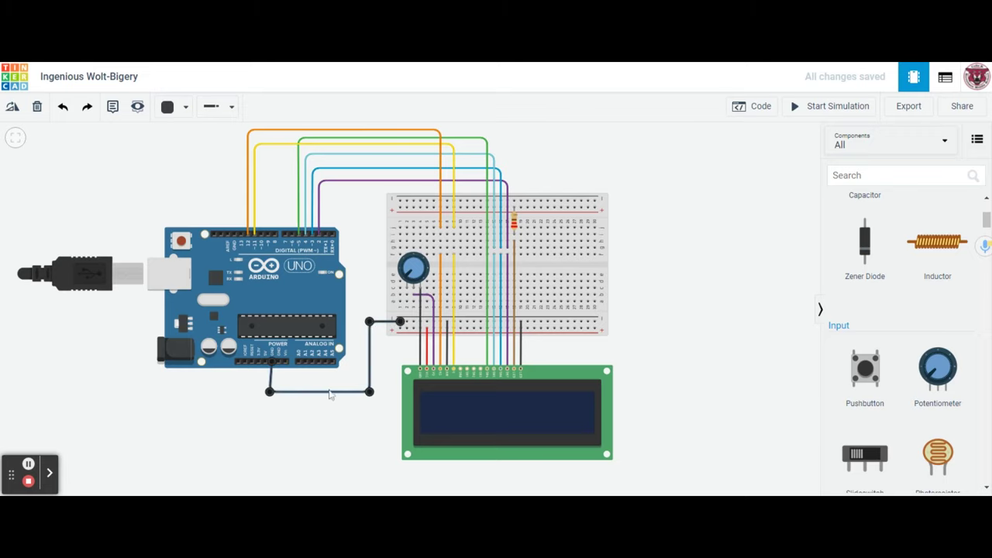
click(270, 393)
click(326, 413)
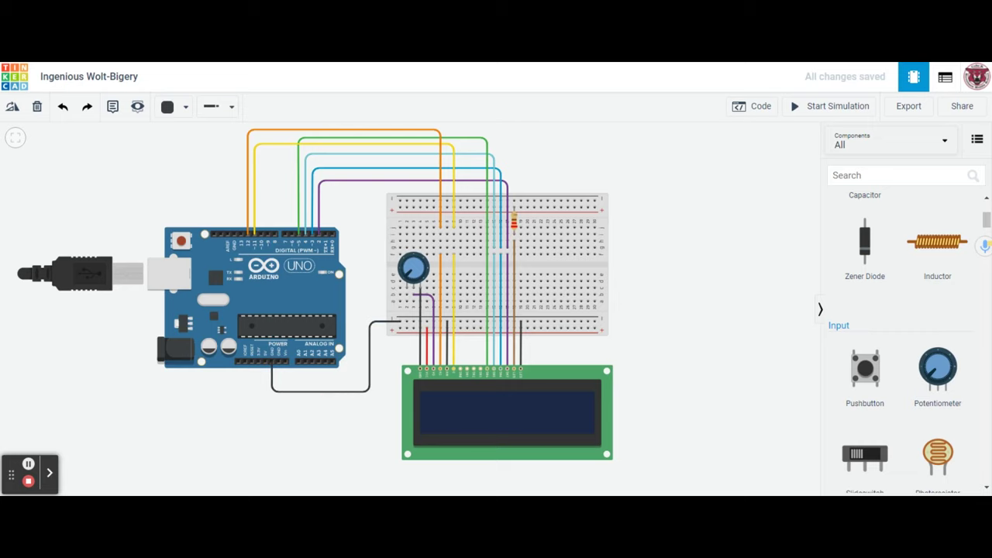
- Connect the Arduino's 5V pin to the start of the lower positive rail with a red wire routed just above the black one
click(185, 107)
click(196, 167)
click(266, 361)
click(266, 382)
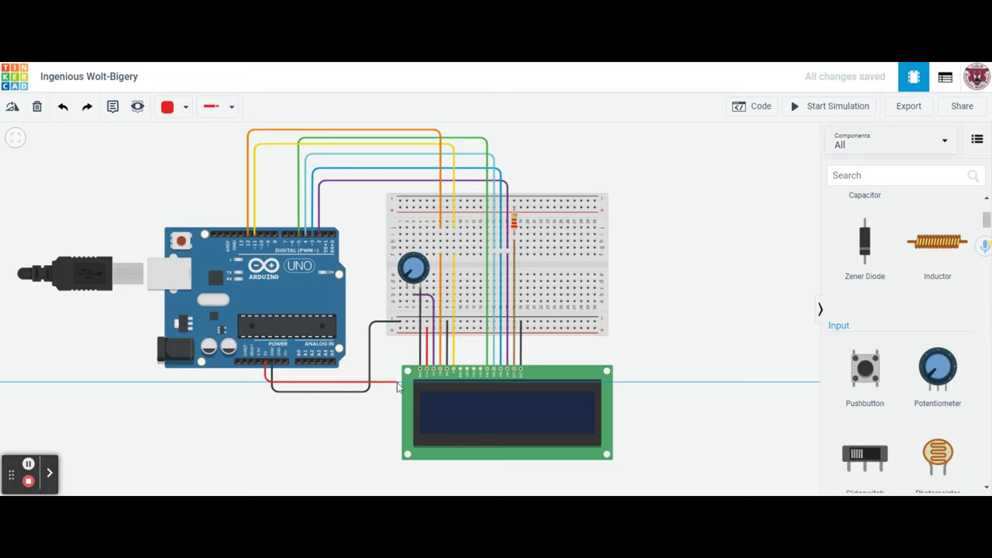
click(397, 383)
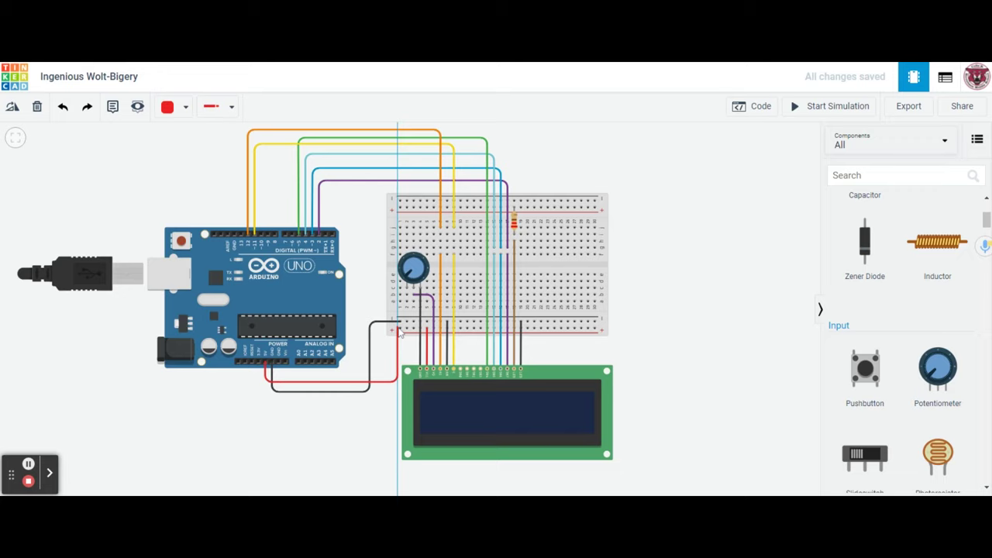
click(399, 331)
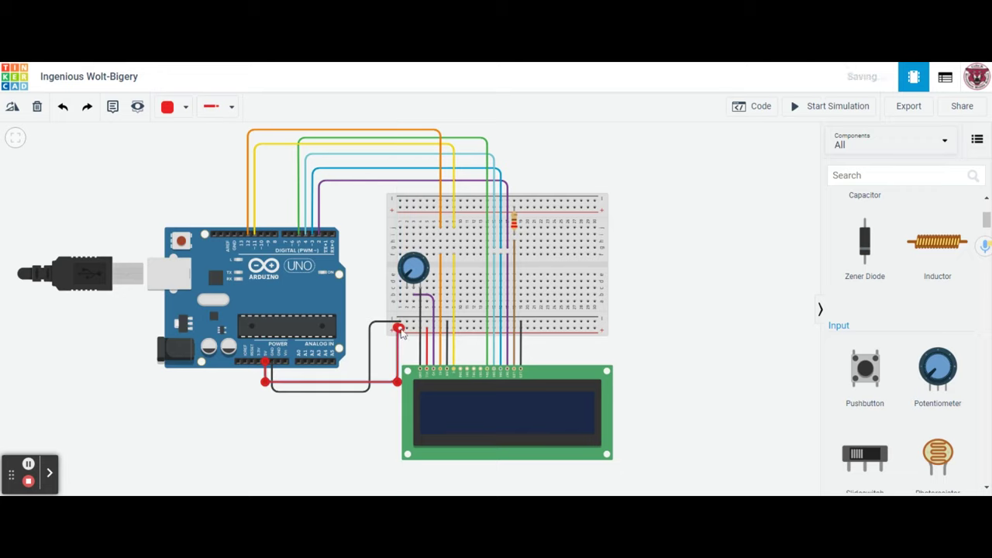
click(387, 359)
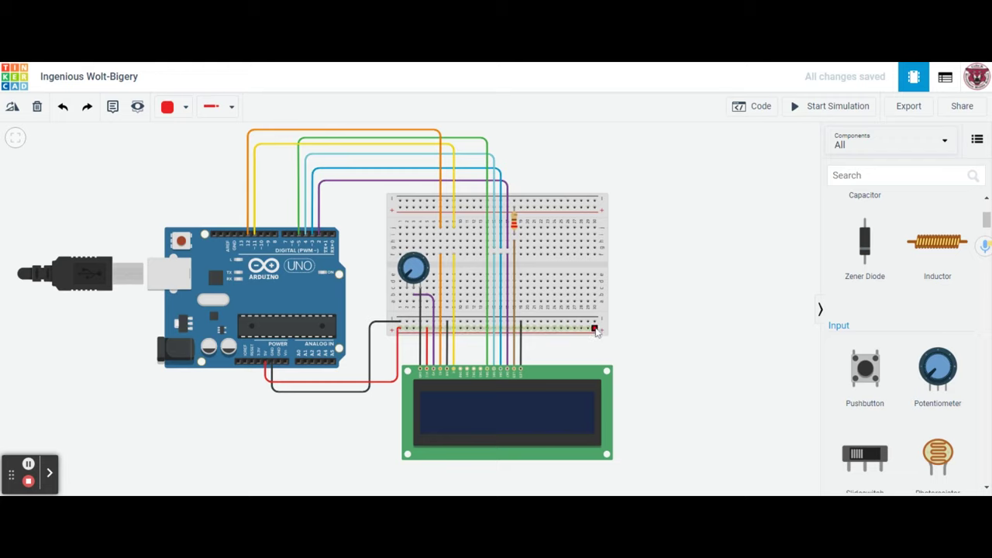
- Link the breadboard's lower and upper positive rails with a straight red wire at their last holes
click(594, 329)
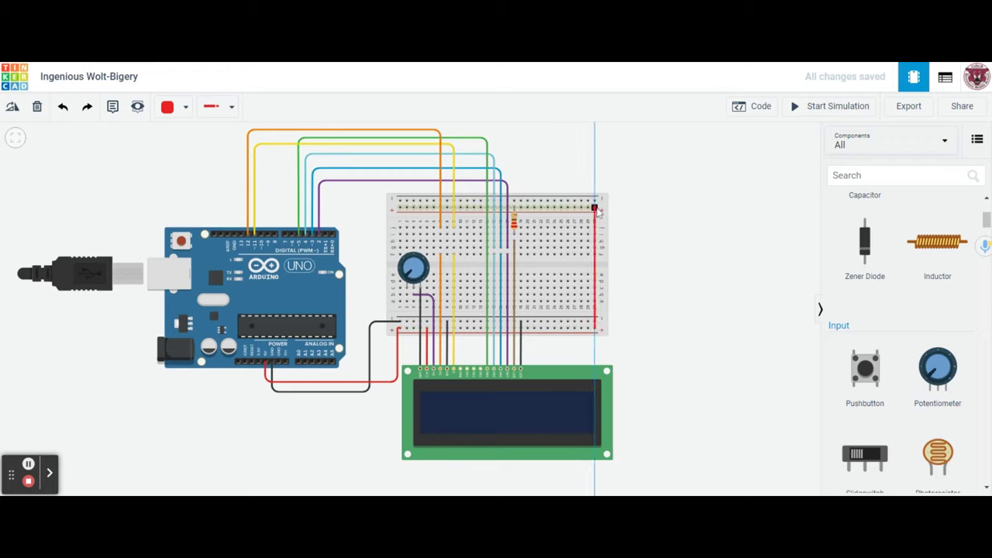
click(595, 208)
click(633, 222)
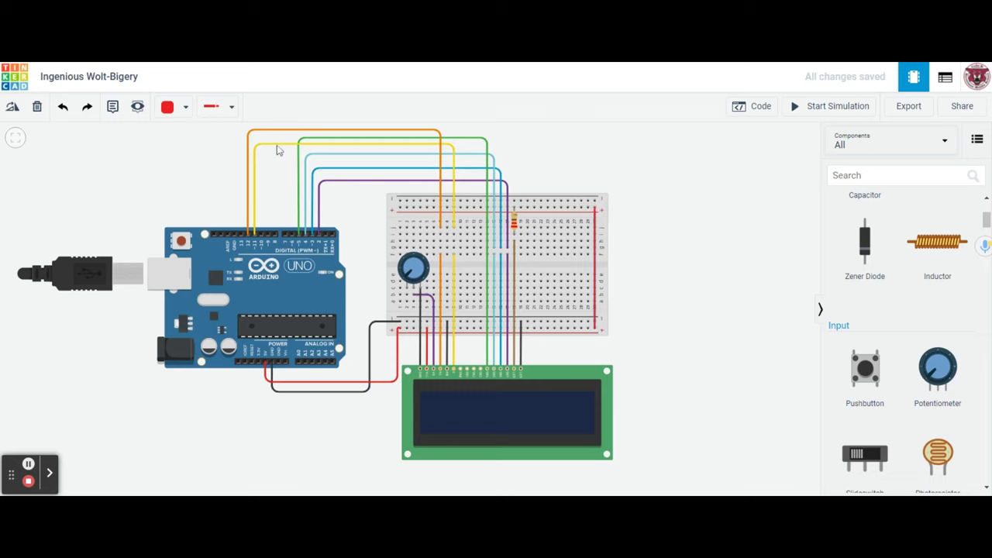
- Link the breadboard's lower and upper negative rails with a straight black wire one hole inside the red link
click(178, 113)
click(133, 144)
click(186, 109)
click(192, 148)
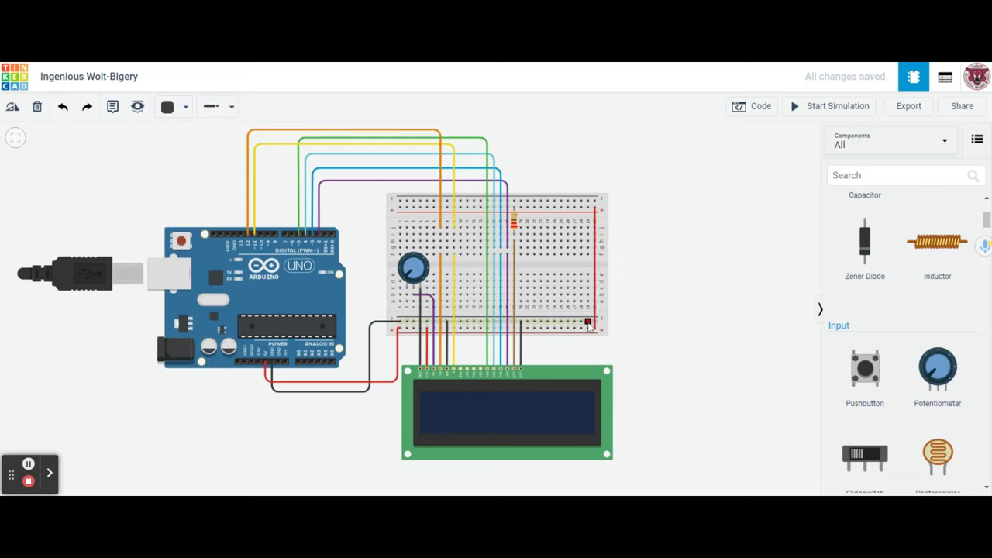
click(589, 203)
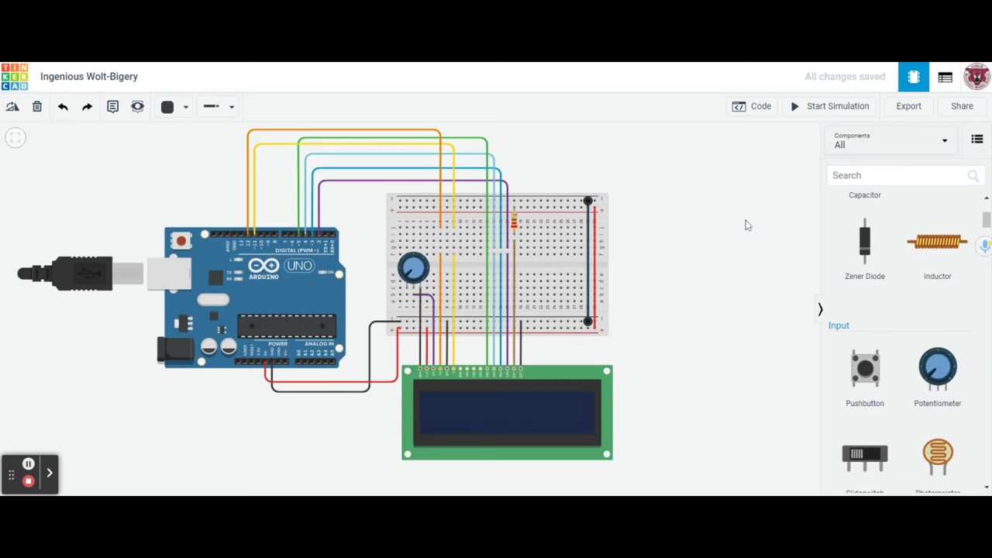
- Run the simulation briefly to check that the LCD's backlight gets power, and stop it
click(796, 108)
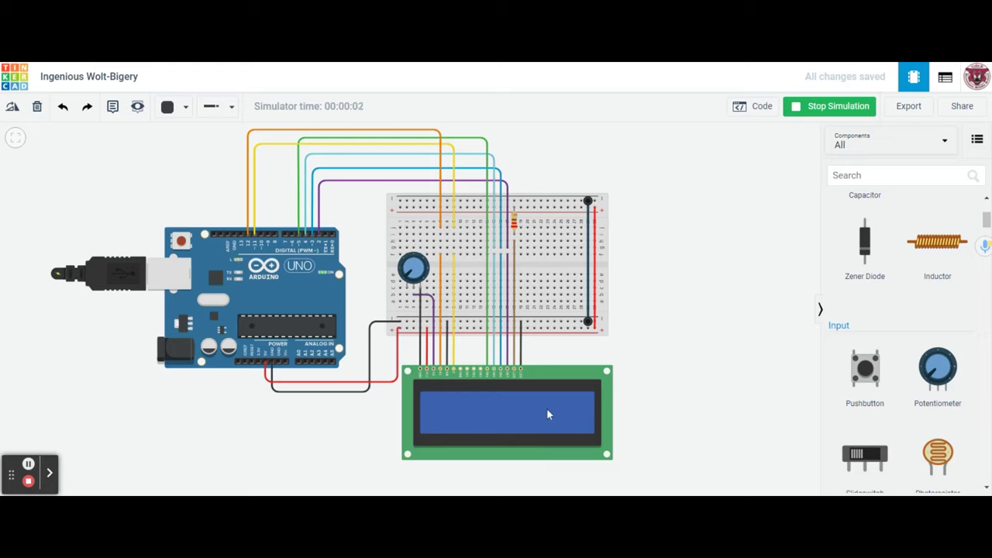
click(798, 109)
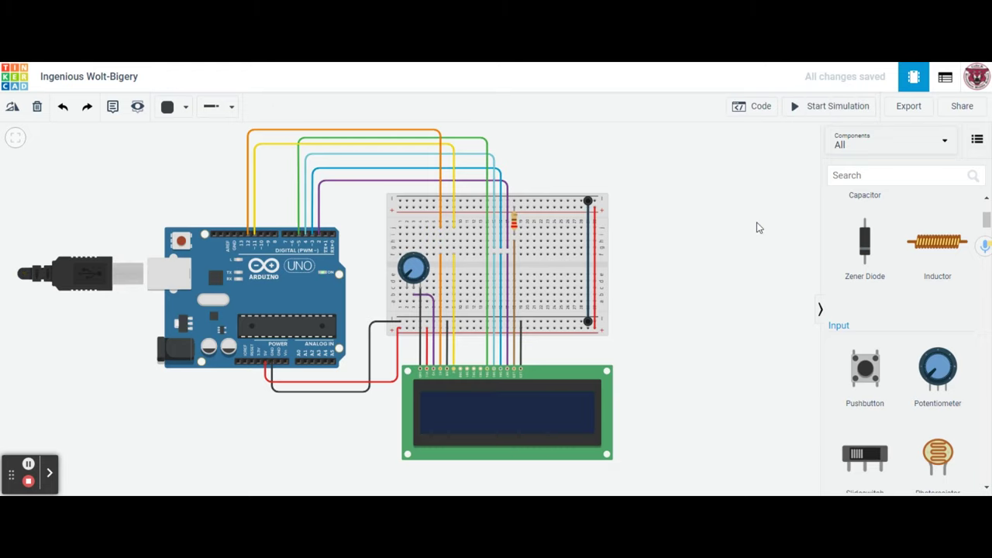
- Switch the Arduino Uno's code editor from Blocks to Text, discarding the blocks, and select the whole LiquidCrystal sketch
click(737, 109)
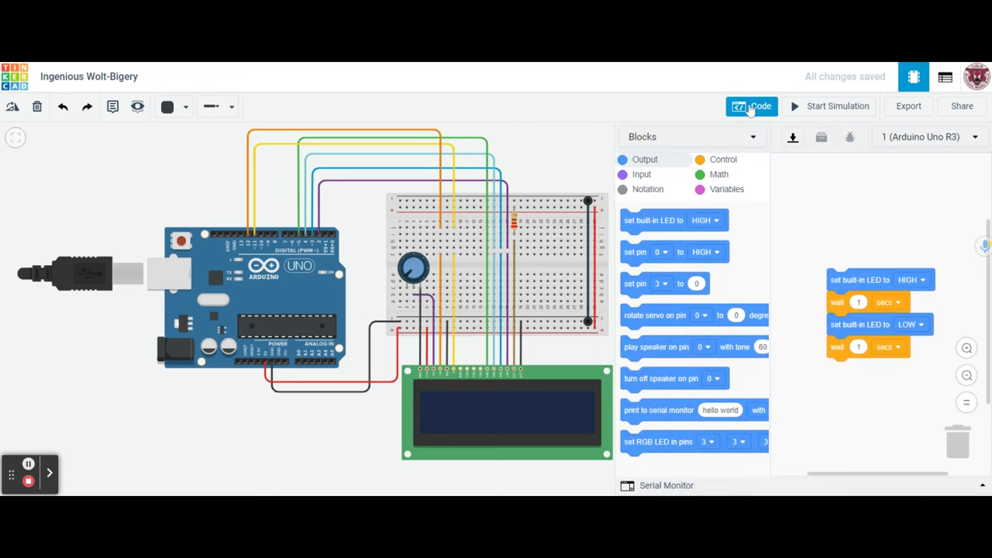
click(752, 137)
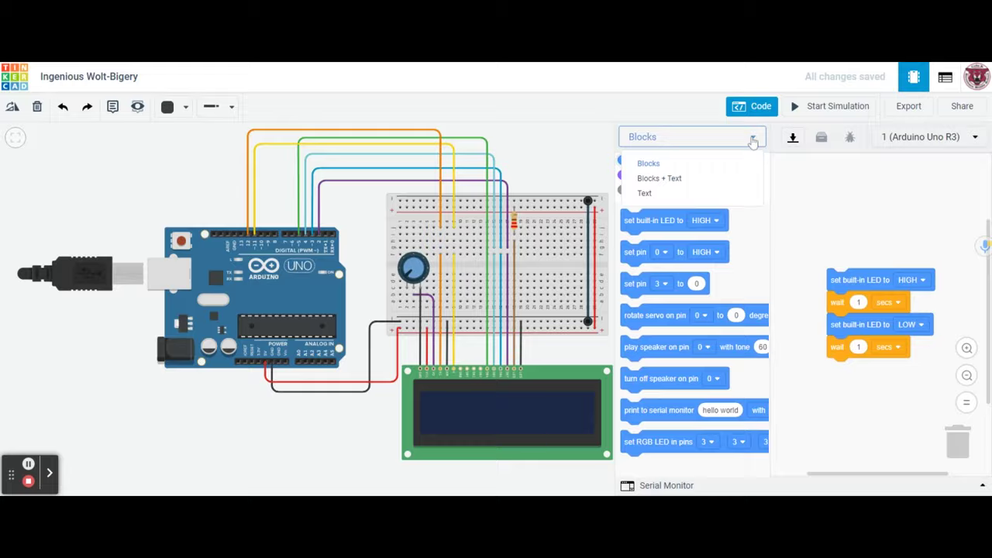
click(648, 195)
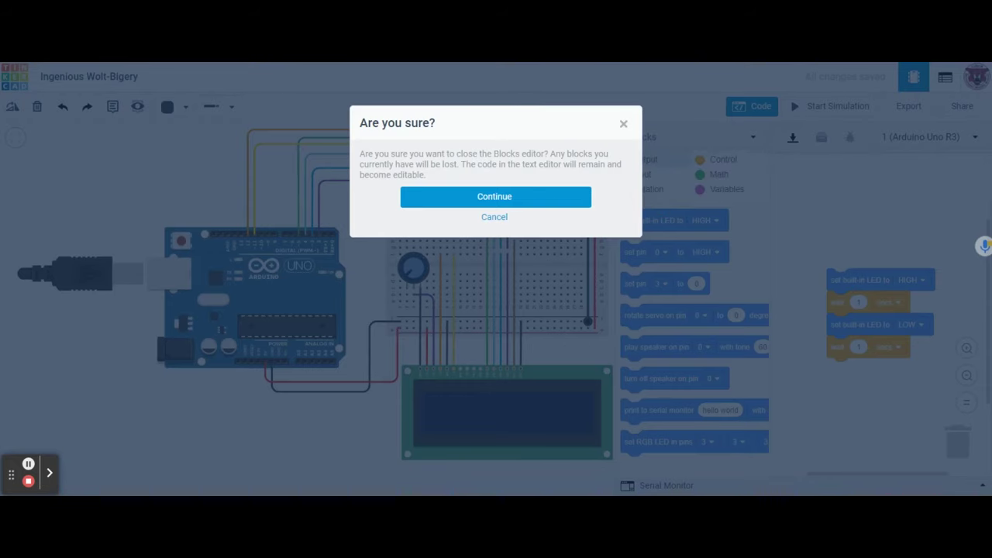
click(497, 198)
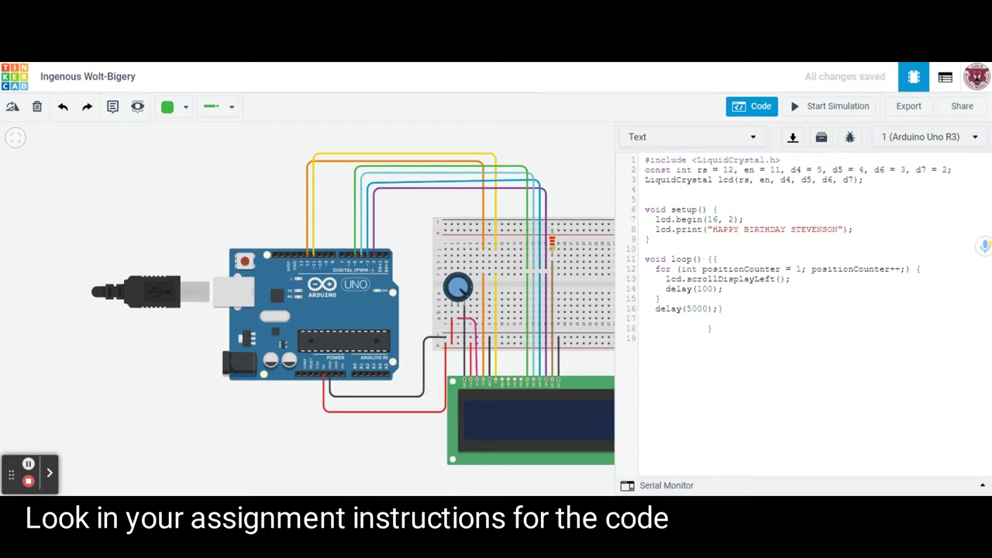
drag(712, 329, 645, 158)
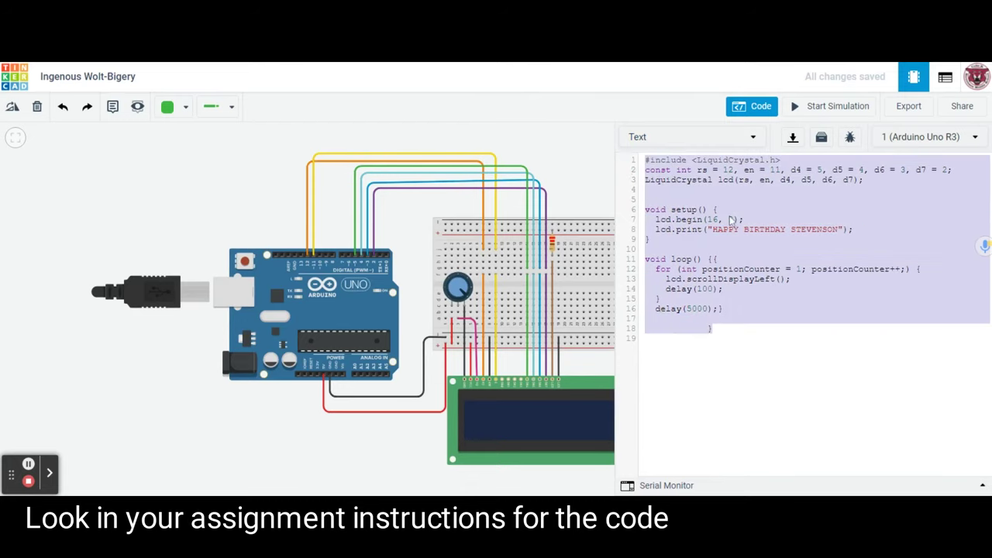
- Look over the LiquidCrystal sketch from the include line to the closing brace, and close the code editor
click(651, 338)
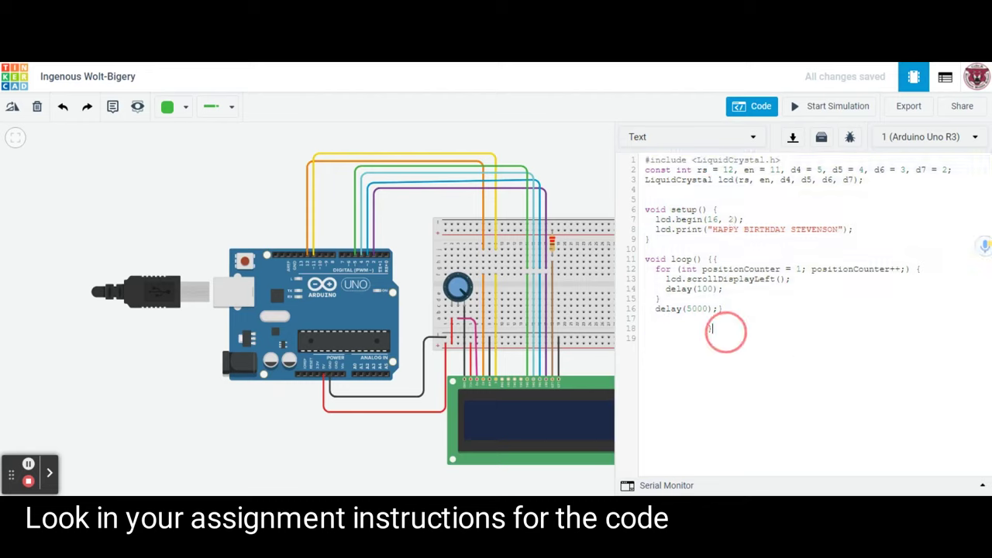
drag(727, 333, 645, 160)
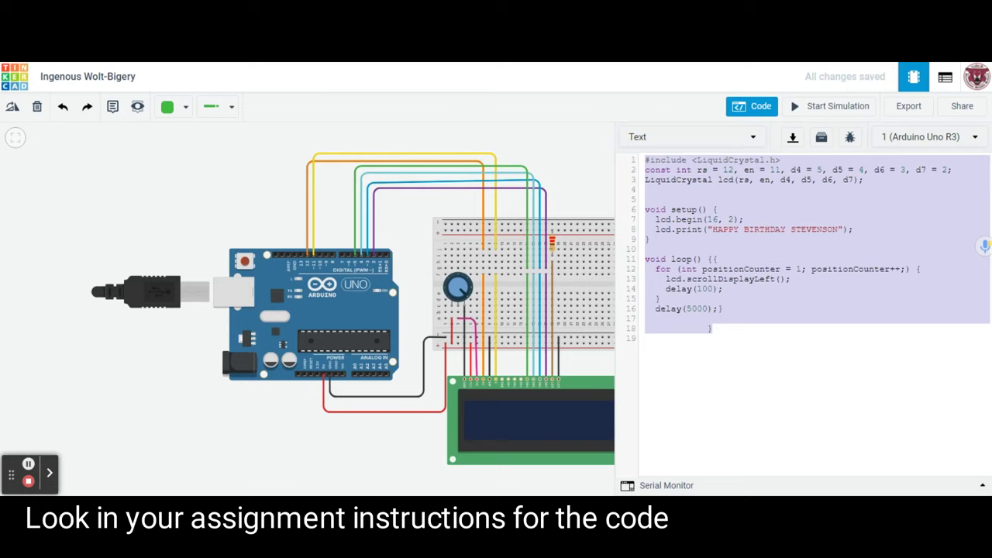
click(712, 328)
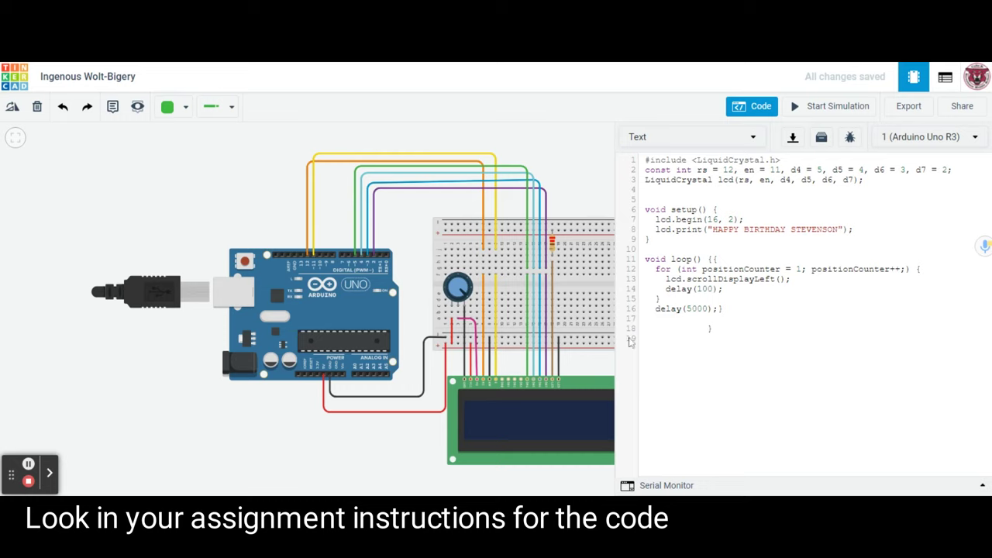
click(570, 184)
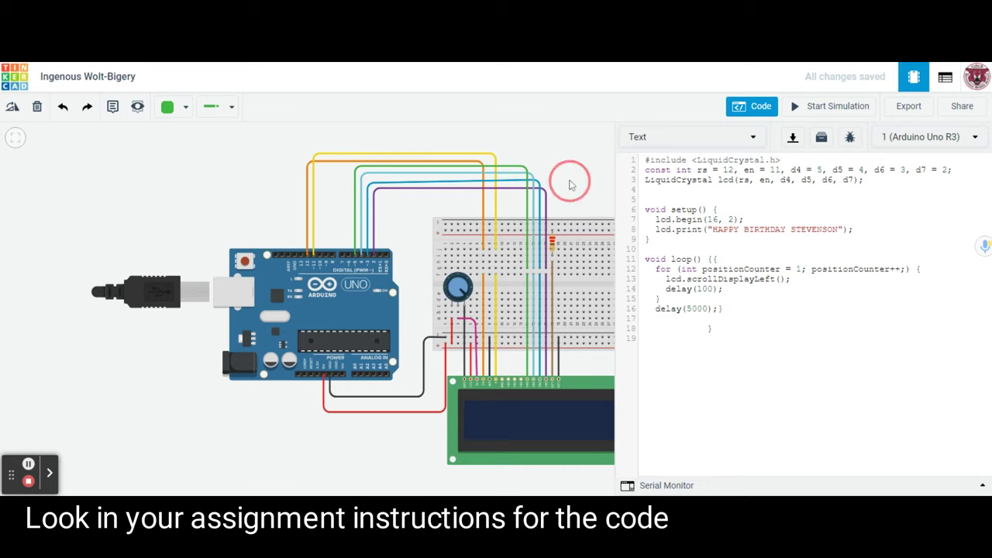
click(744, 110)
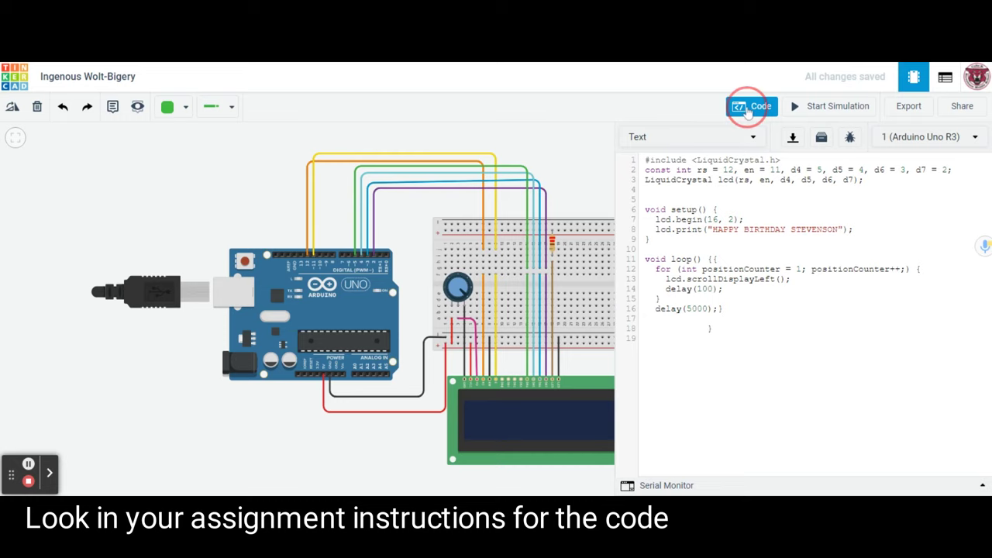
- Rename the design as Happy Birthday LCD
click(77, 80)
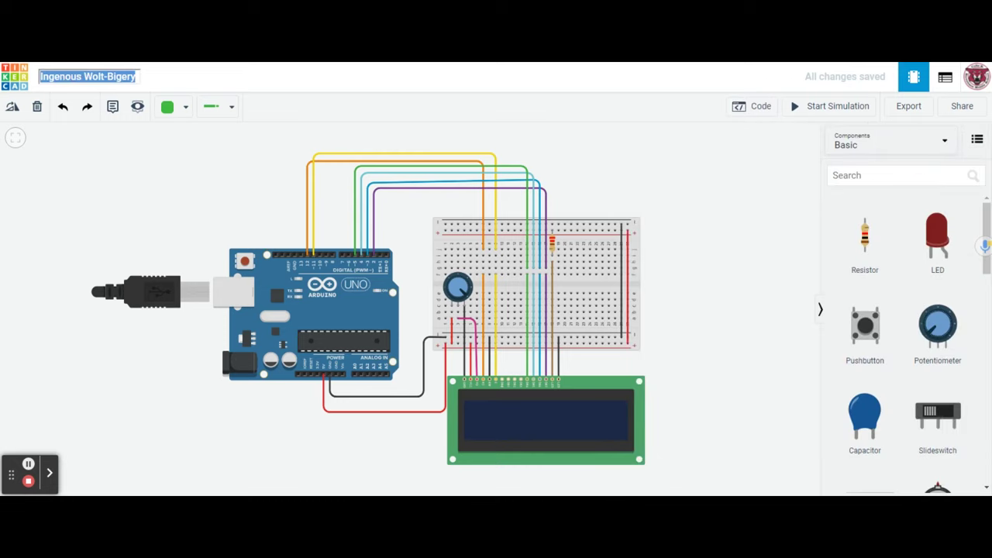
text(Happy Birthday LCD)
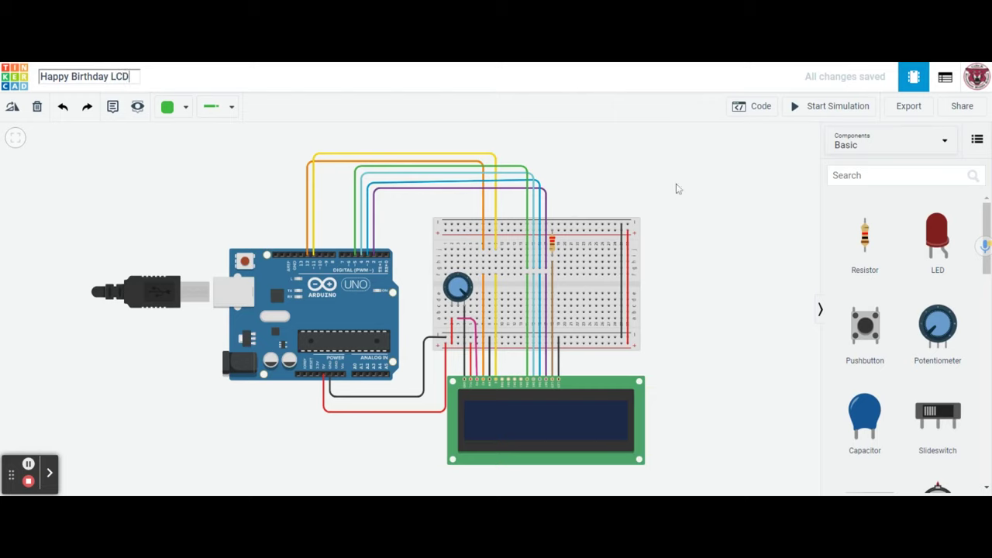
click(676, 188)
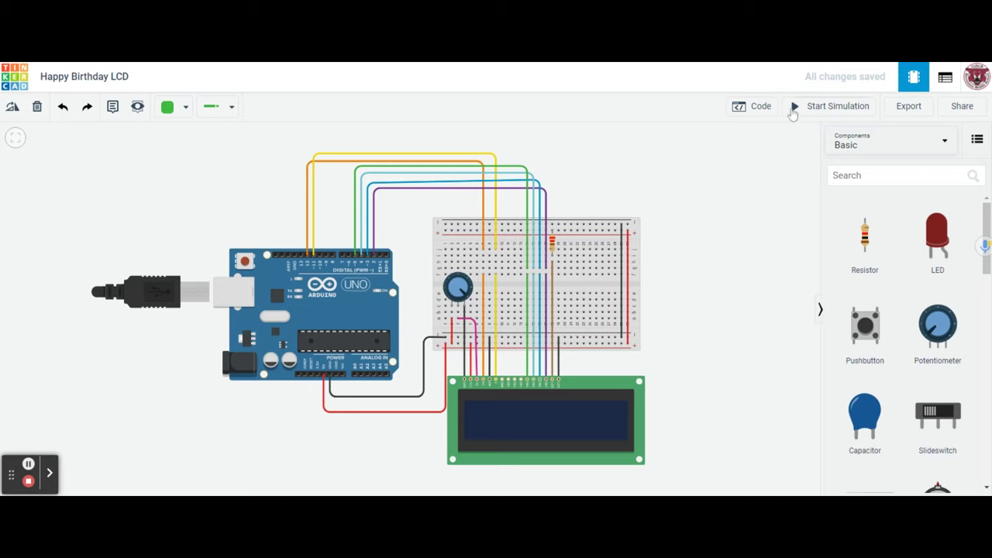
- Run the simulation to watch the message scroll across the LCD, compare it with the sketch, and stop it
click(794, 108)
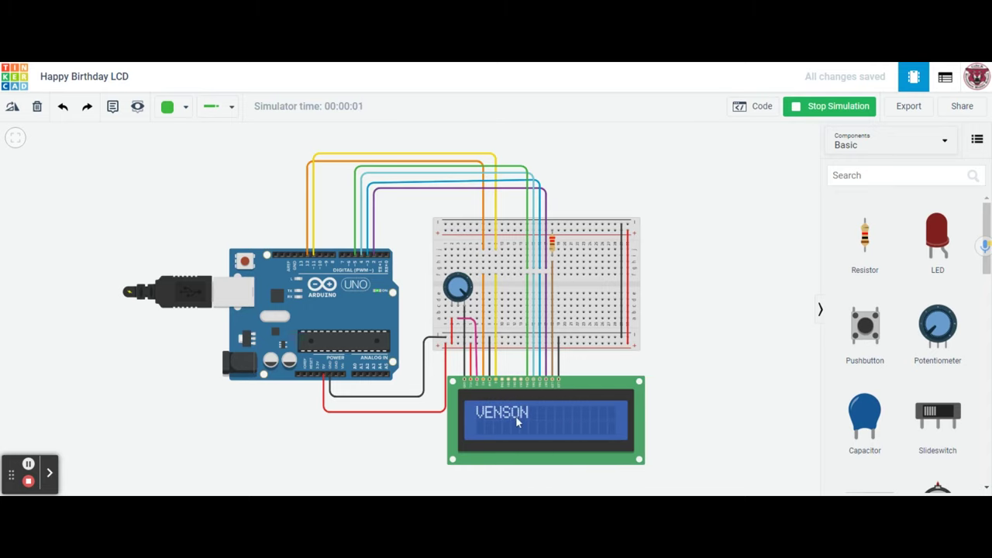
click(752, 106)
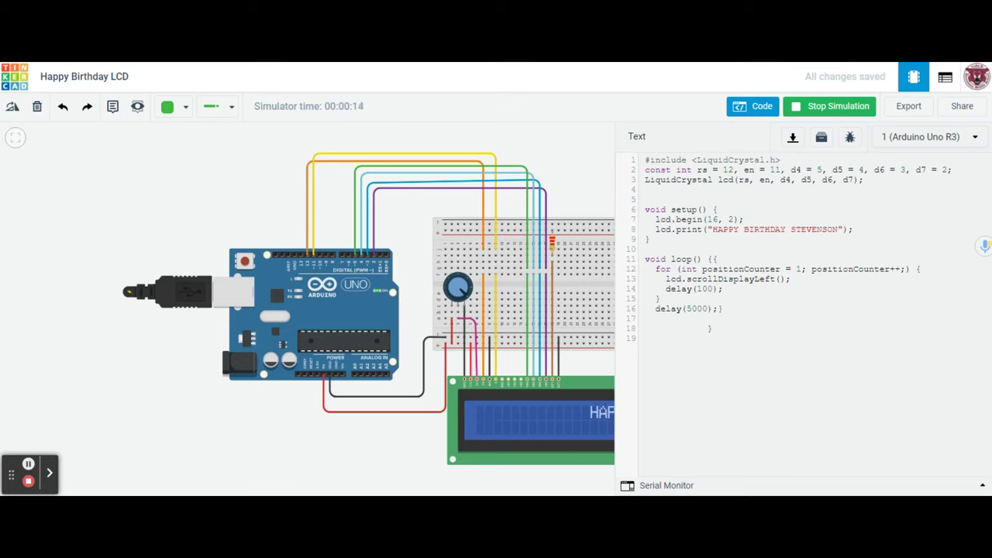
click(751, 107)
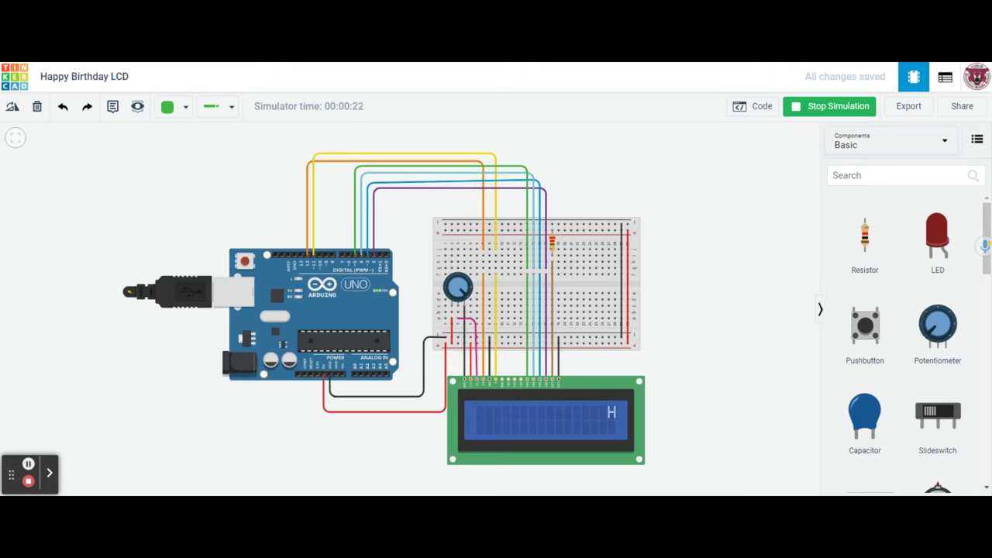
click(798, 111)
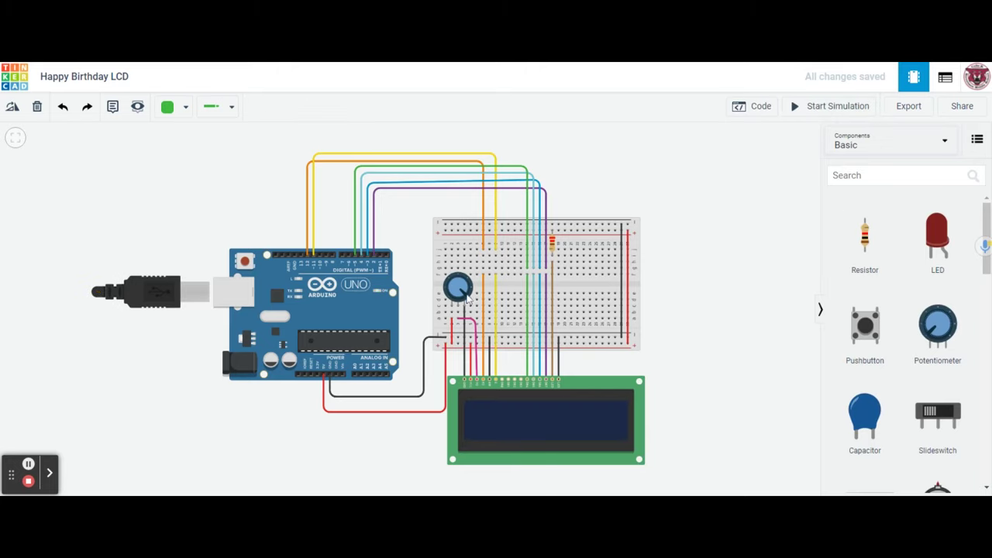
- Run the simulation, turn the potentiometer's knob counterclockwise until its marker points to the upper left, and stop the simulation
click(791, 106)
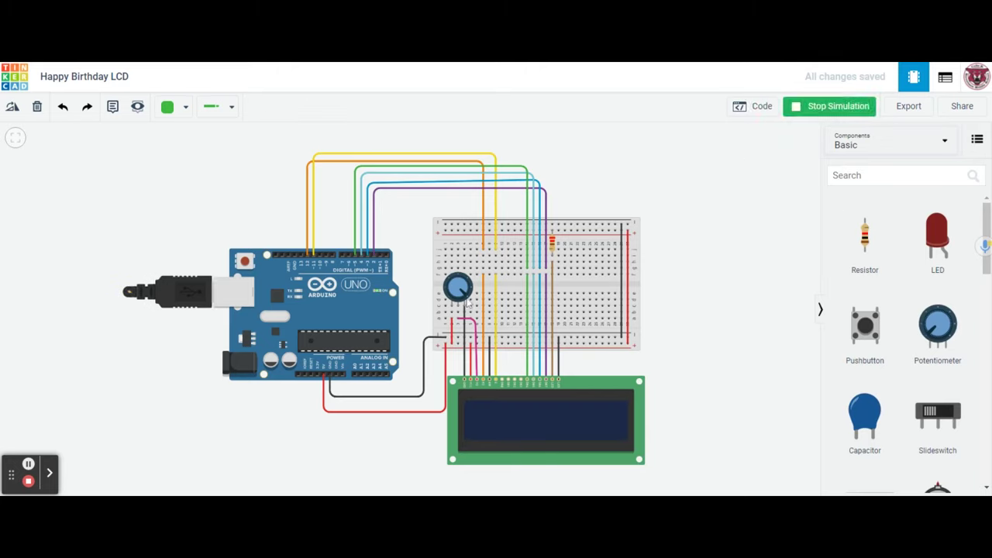
drag(468, 288, 457, 285)
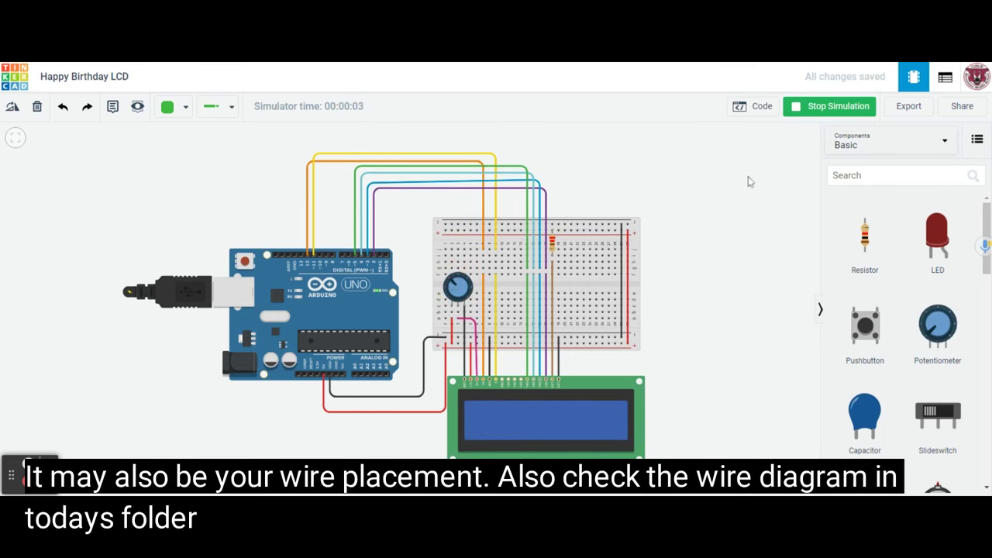
click(816, 109)
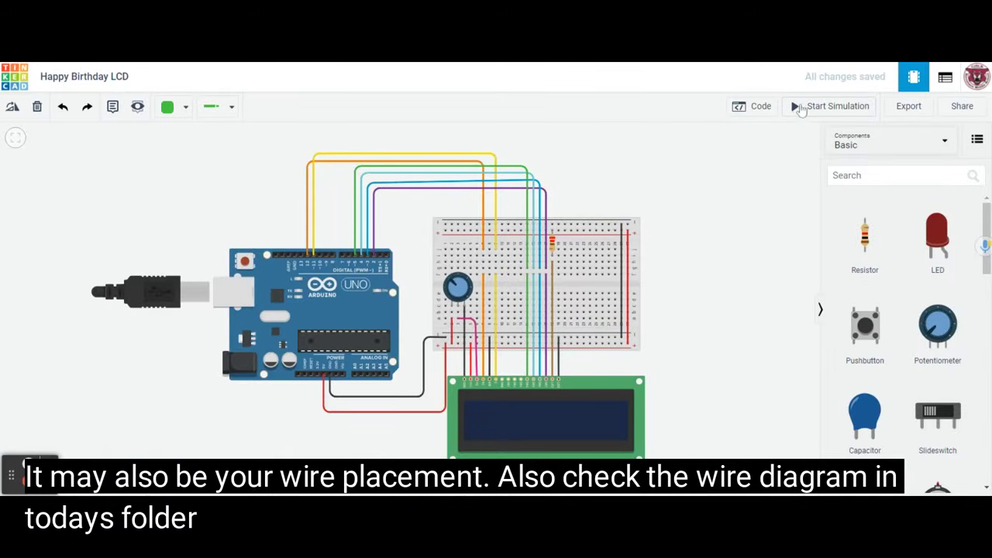
- Restart the simulation and turn the potentiometer's knob clockwise until its marker points to the lower right
click(801, 107)
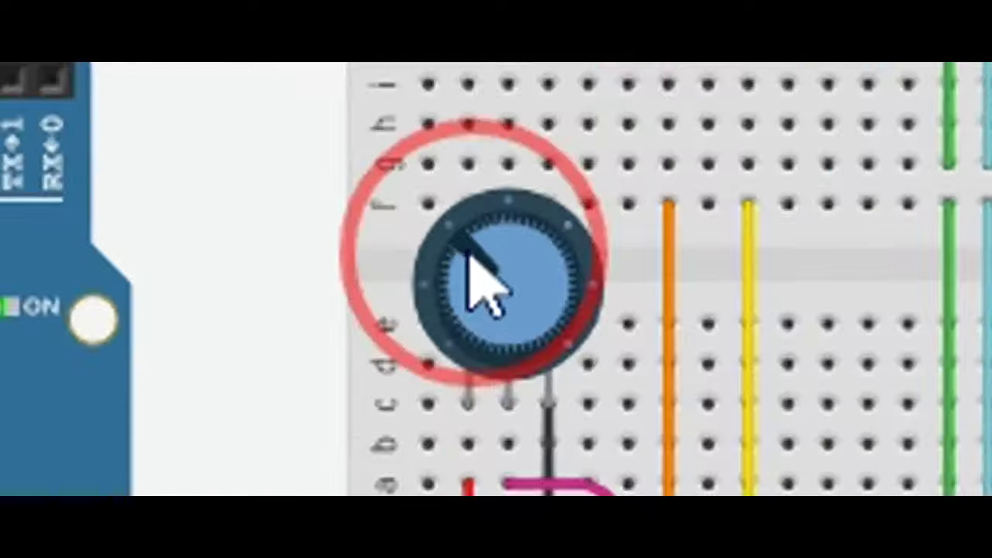
drag(452, 283, 462, 281)
drag(540, 235, 580, 333)
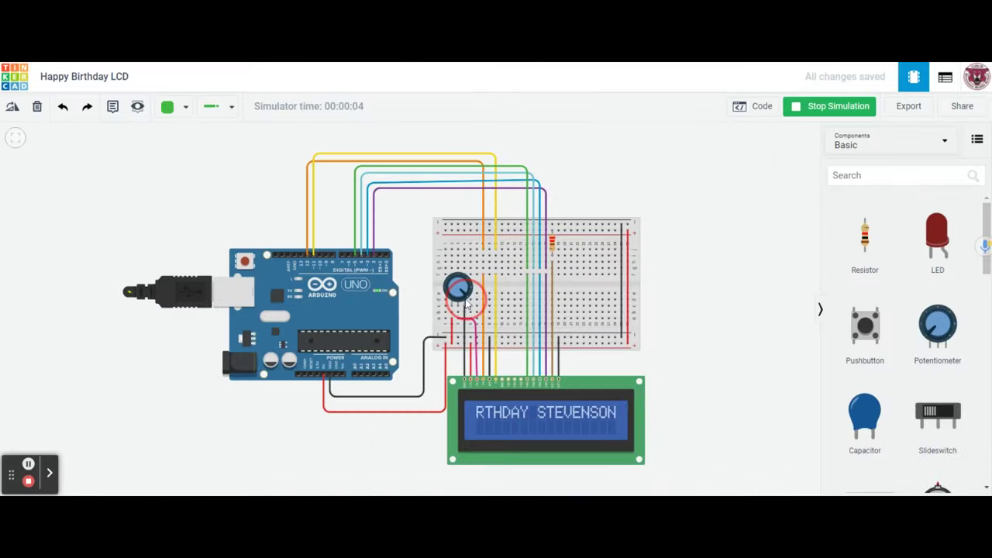